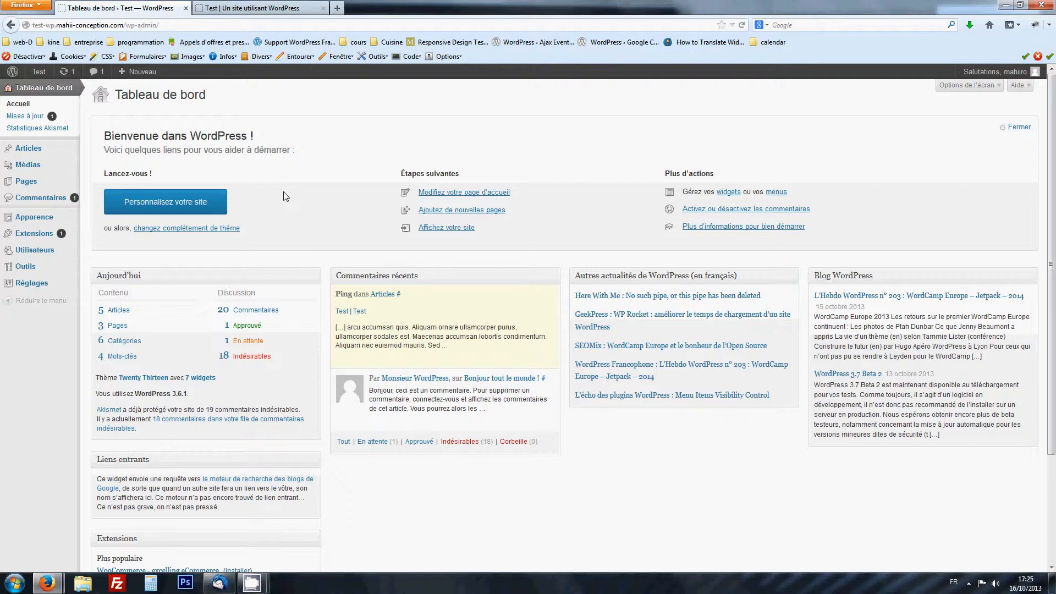
Look at the live site's home page and open the list of all pages in the site administration.
left_click(254, 7)
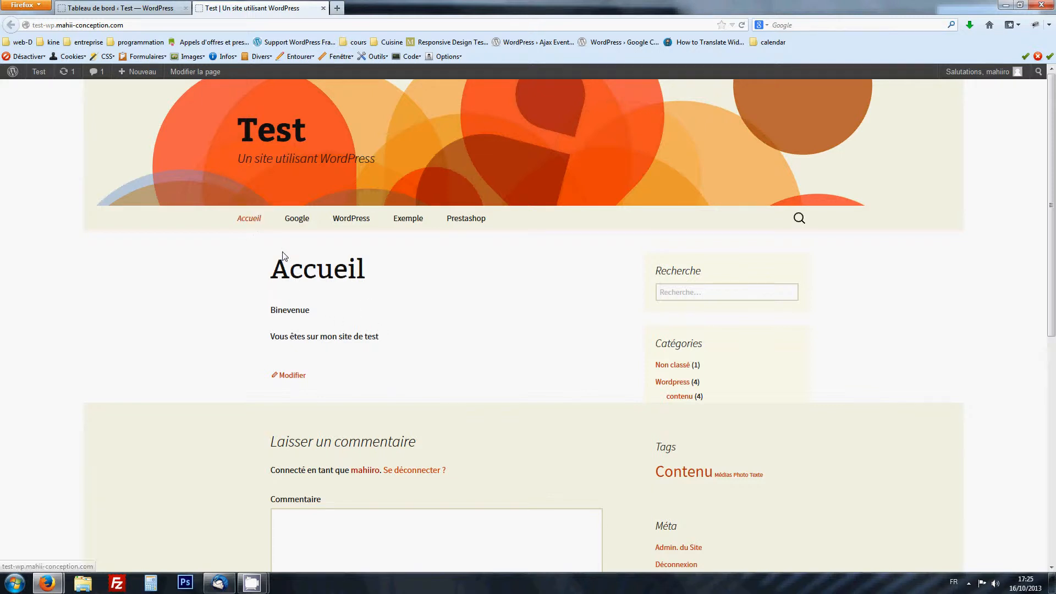
left_click(118, 8)
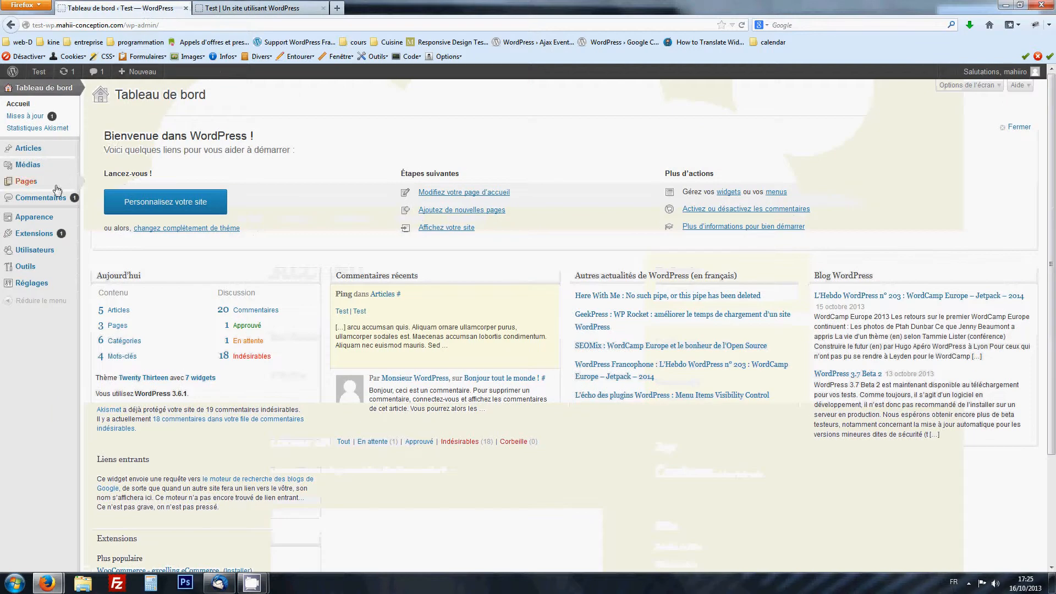
left_click(94, 182)
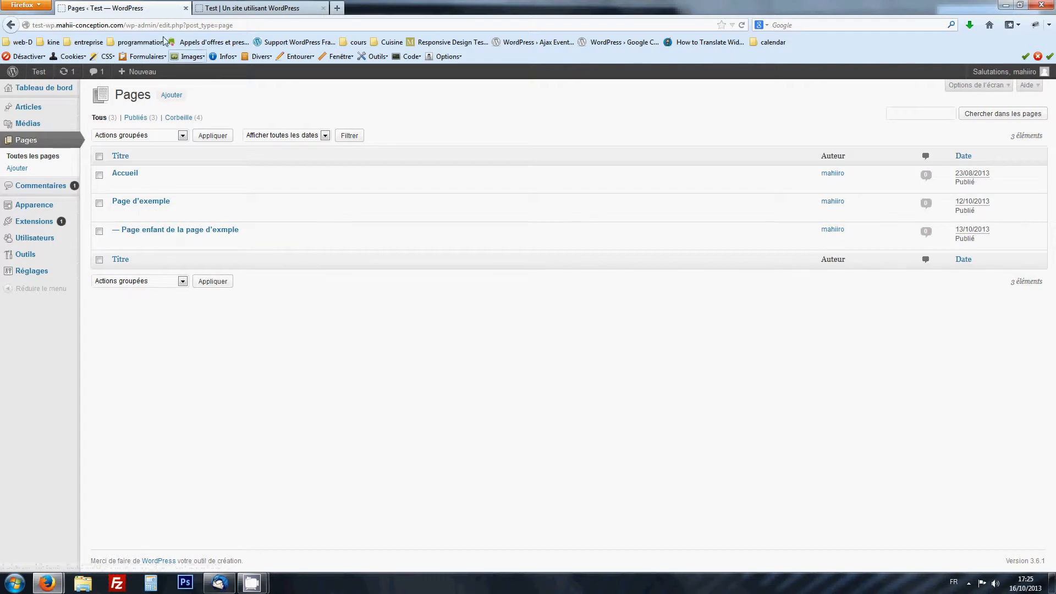
Open the contenu category under WordPress on the live site and examine its archive of articles.
left_click(252, 8)
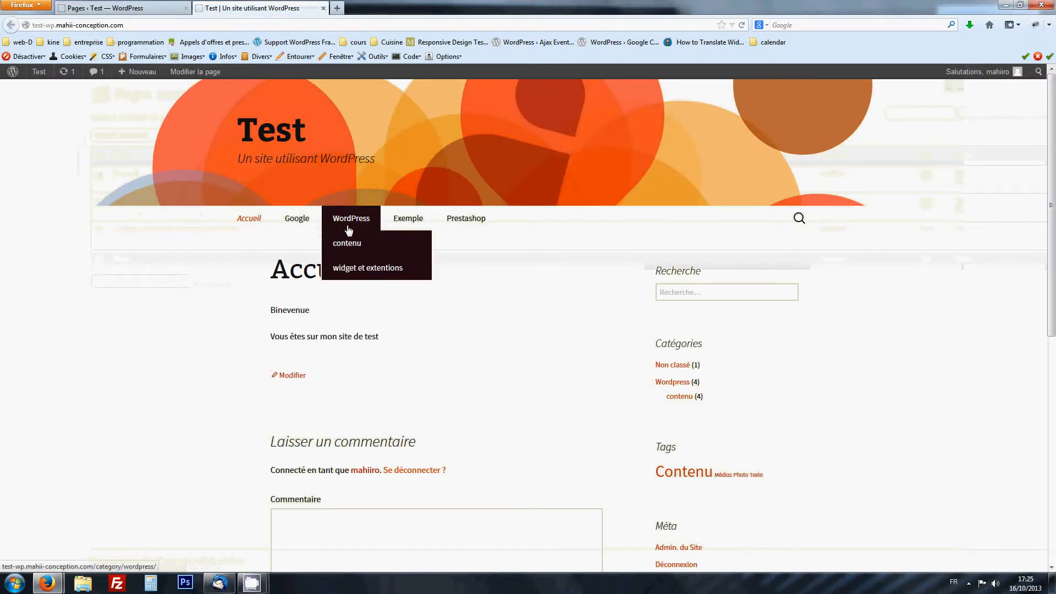
left_click(349, 244)
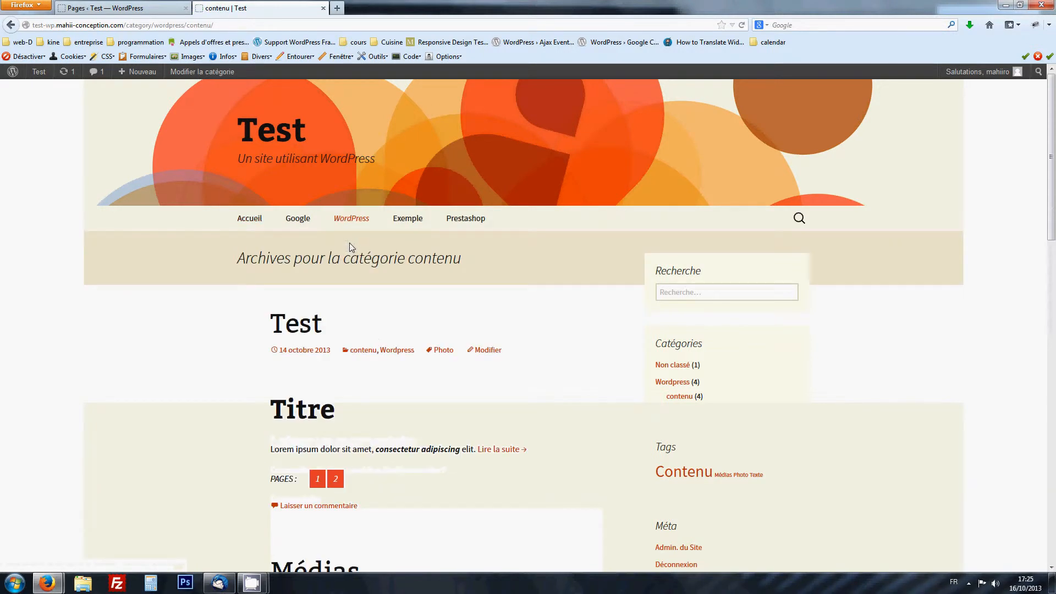
scroll(377, 330, "down", 2)
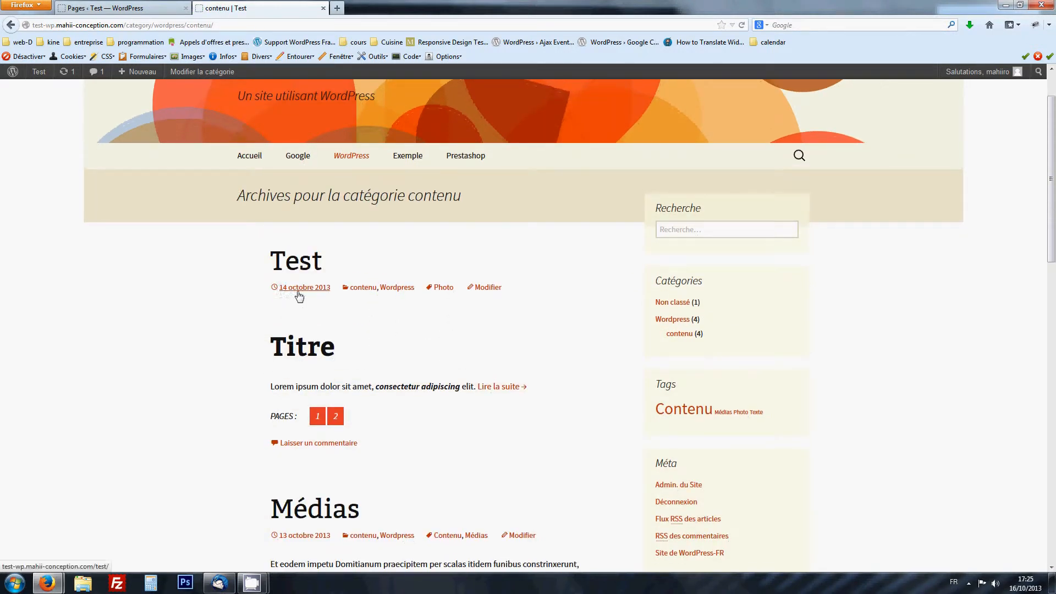
scroll(296, 294, "down", 4)
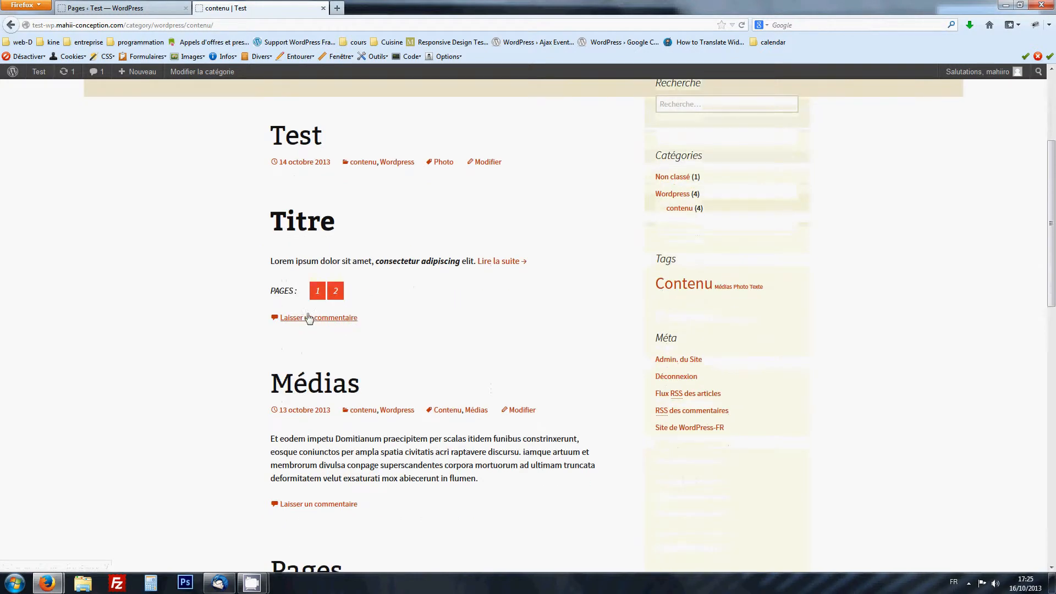
scroll(344, 291, "down", 2)
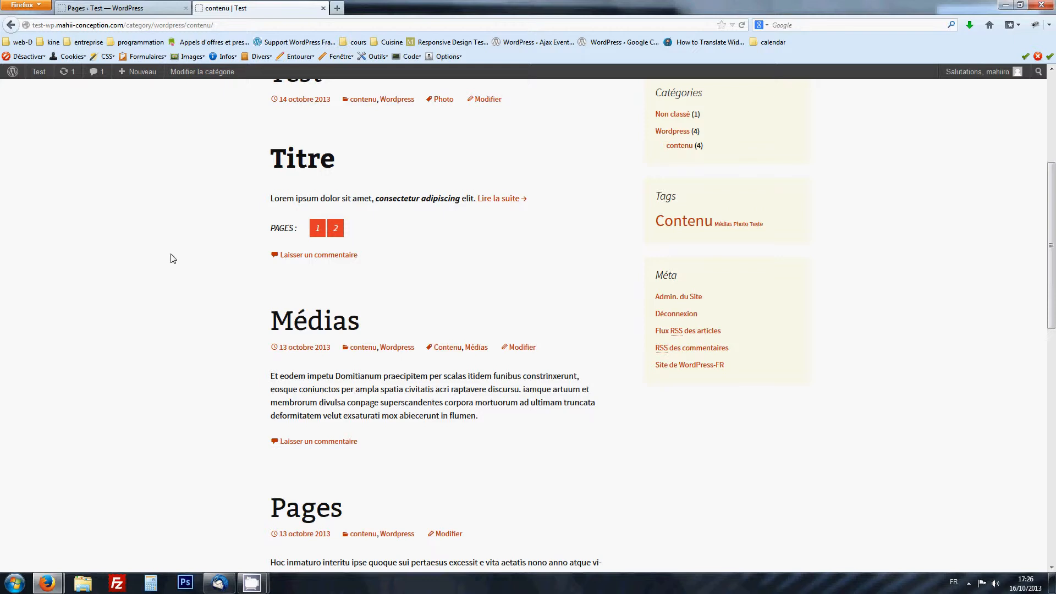
scroll(203, 275, "up", 5)
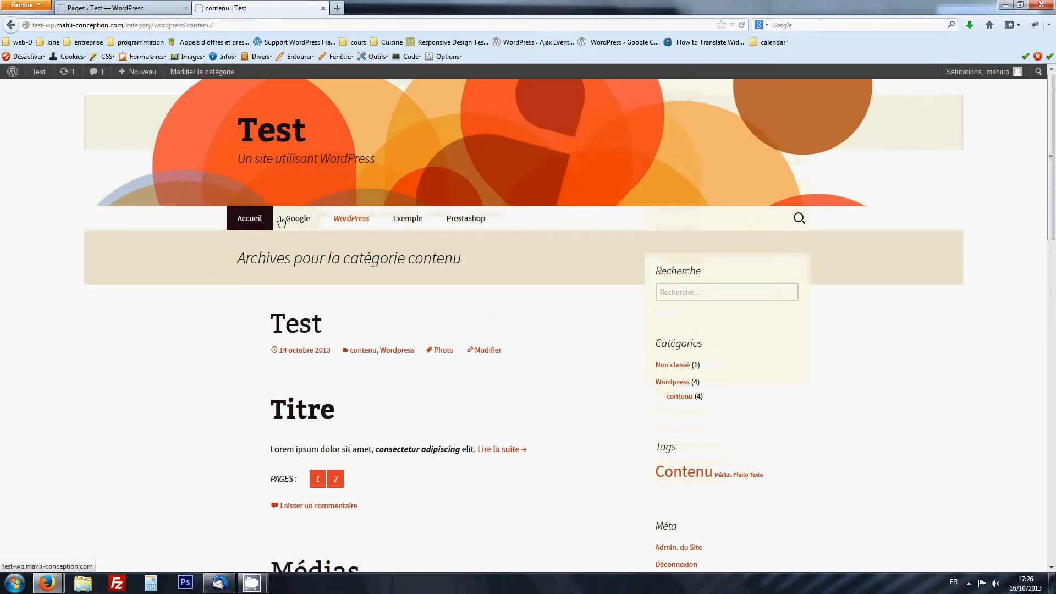
Compare the site's static Accueil page with the contenu category archive.
left_click(256, 223)
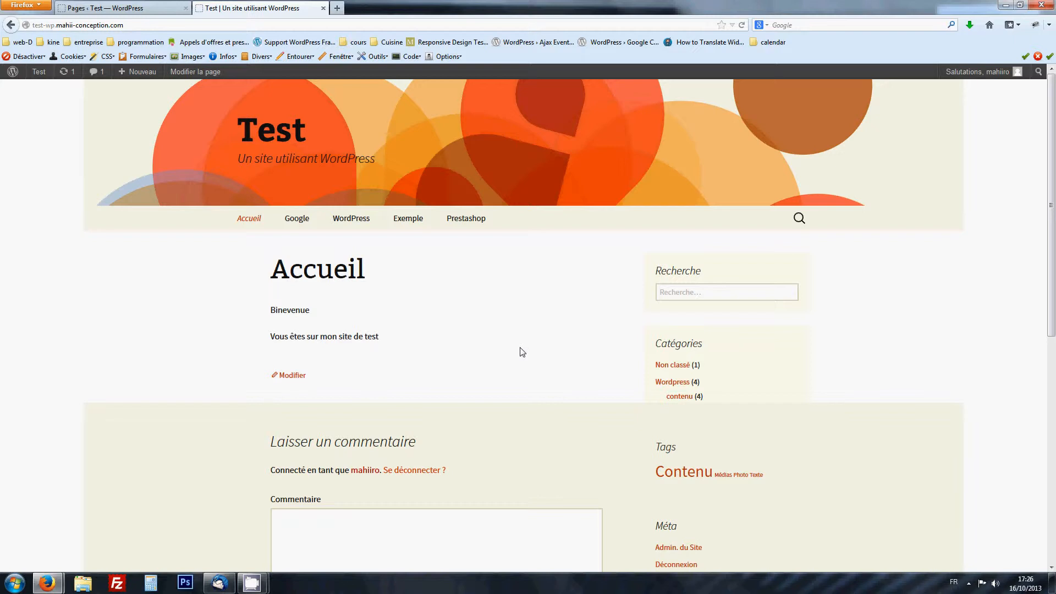
mouse_move(350, 219)
left_click(363, 248)
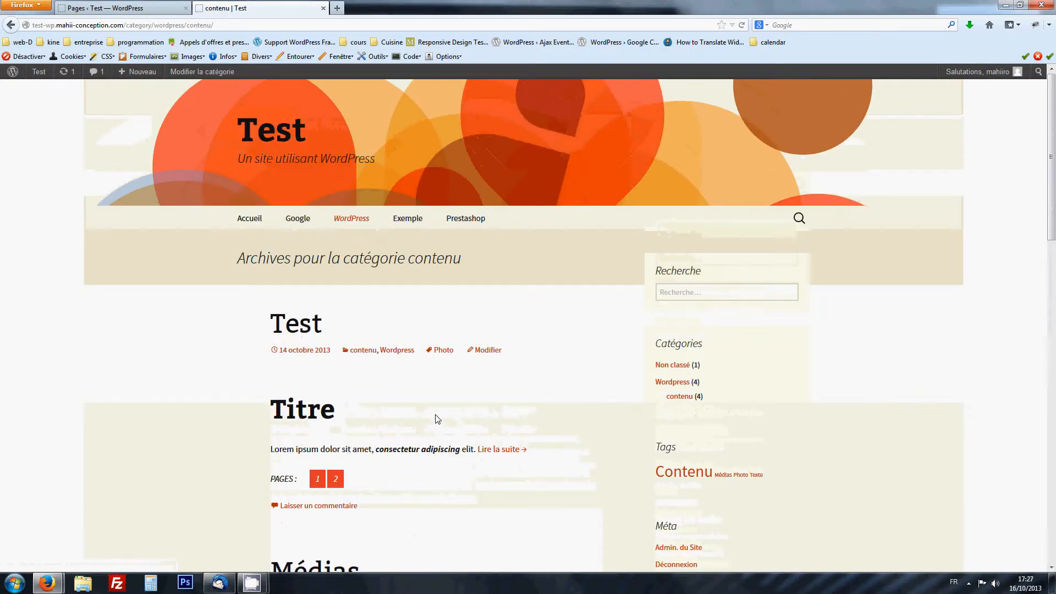
Return to the administration's page list, view the trashed pages, and show all pages again.
left_click(124, 8)
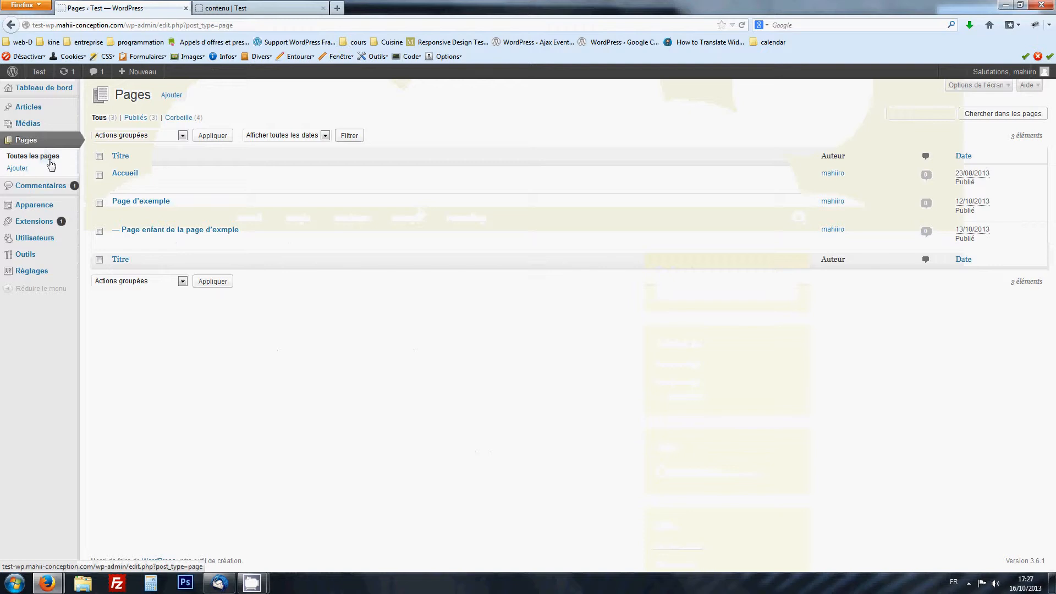
mouse_move(200, 209)
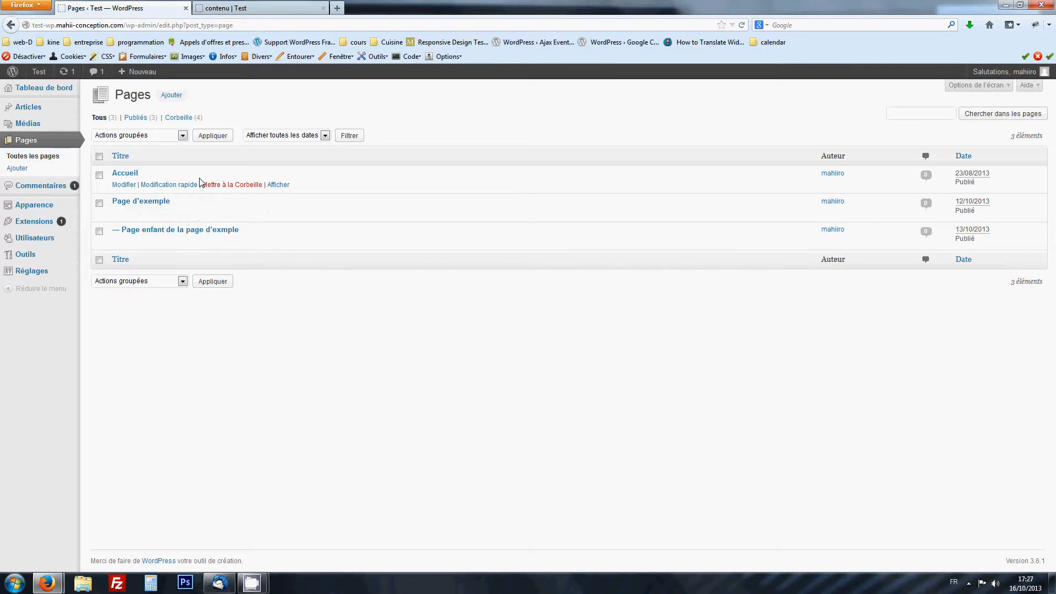
left_click(183, 120)
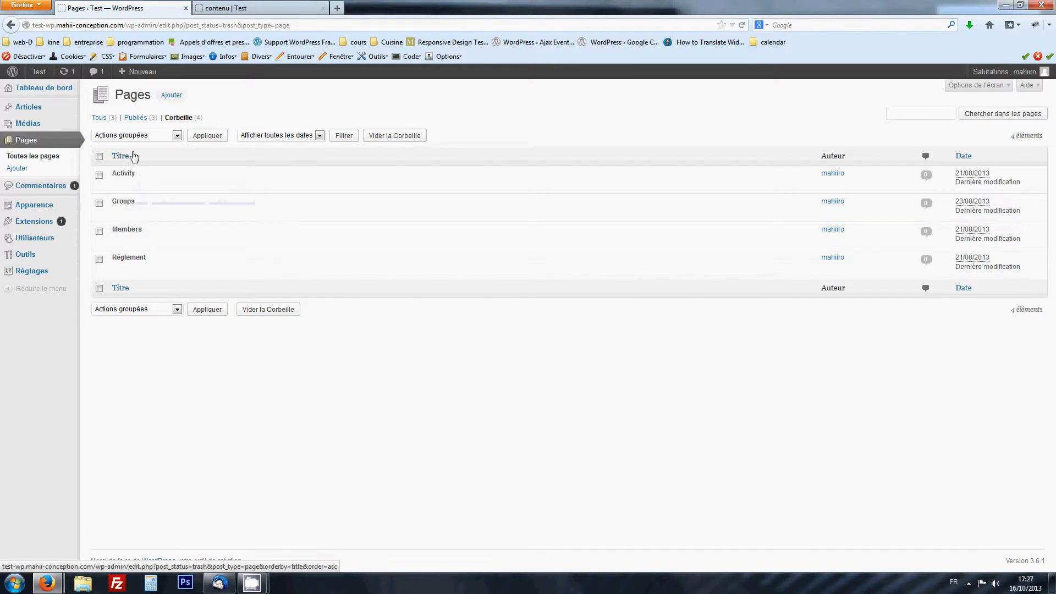
left_click(103, 117)
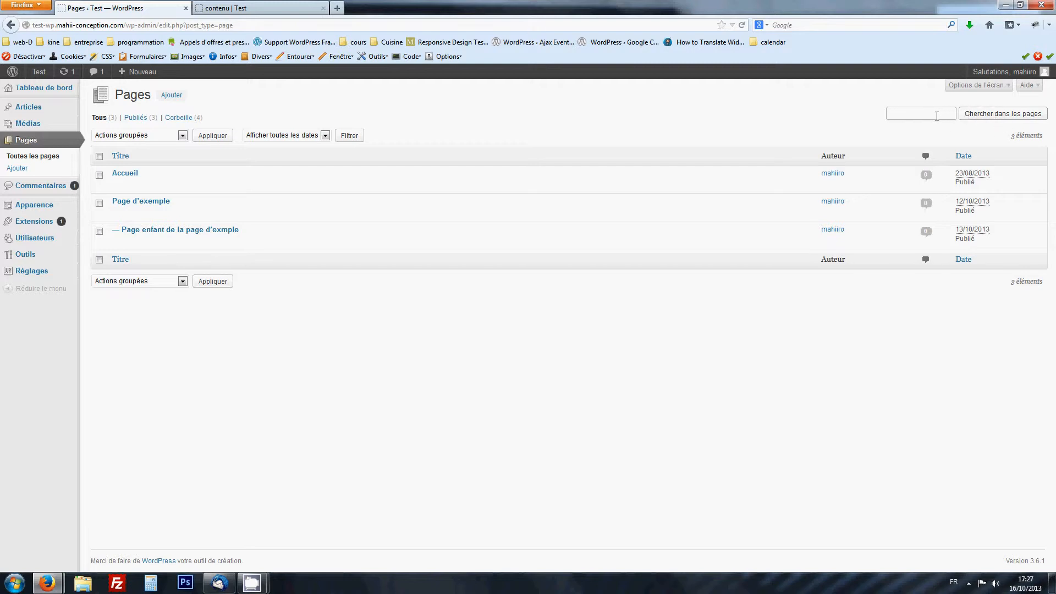
Select Accueil and Page d'exemple, and examine the available bulk actions and date filter options.
left_click(99, 175)
left_click(100, 203)
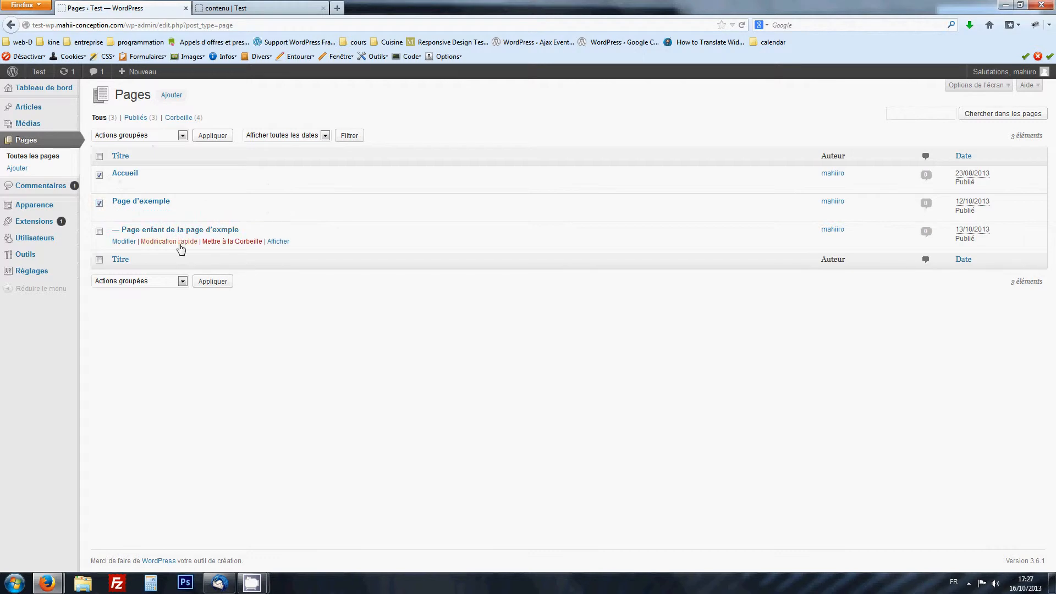
left_click(182, 135)
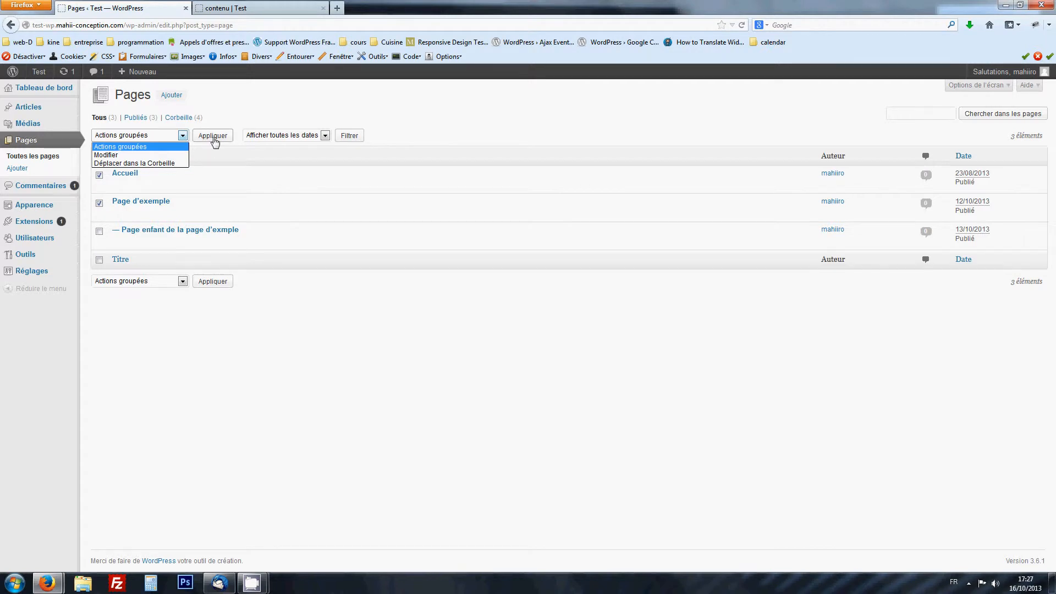
left_click(291, 144)
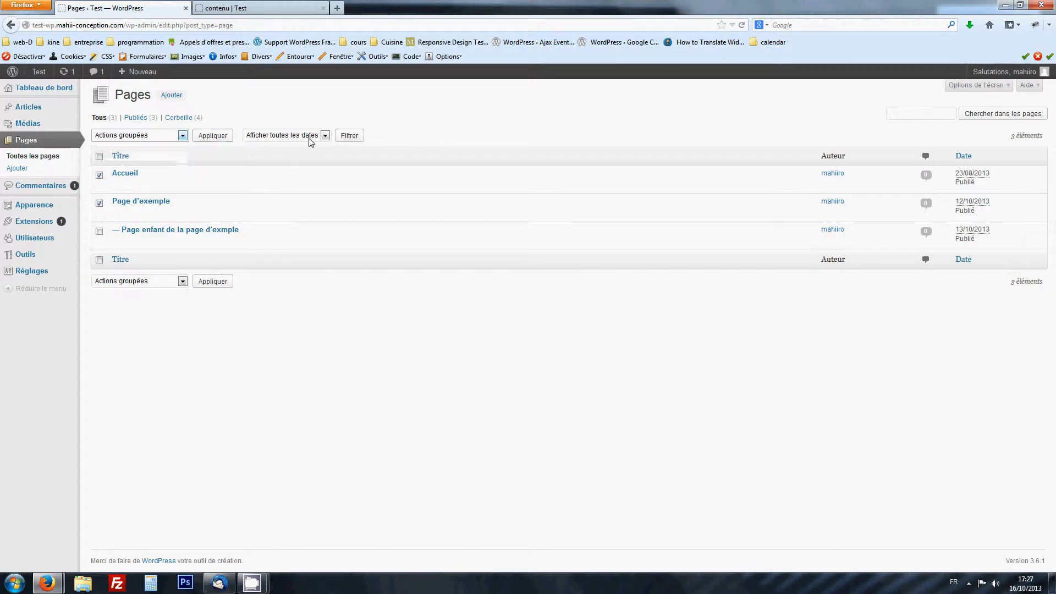
left_click(309, 139)
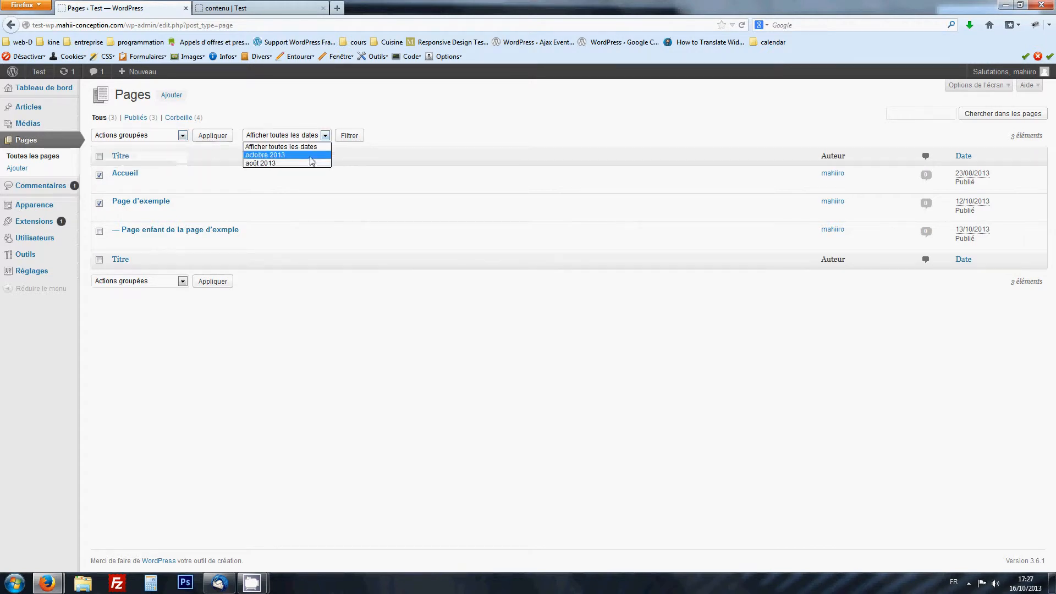
left_click(344, 109)
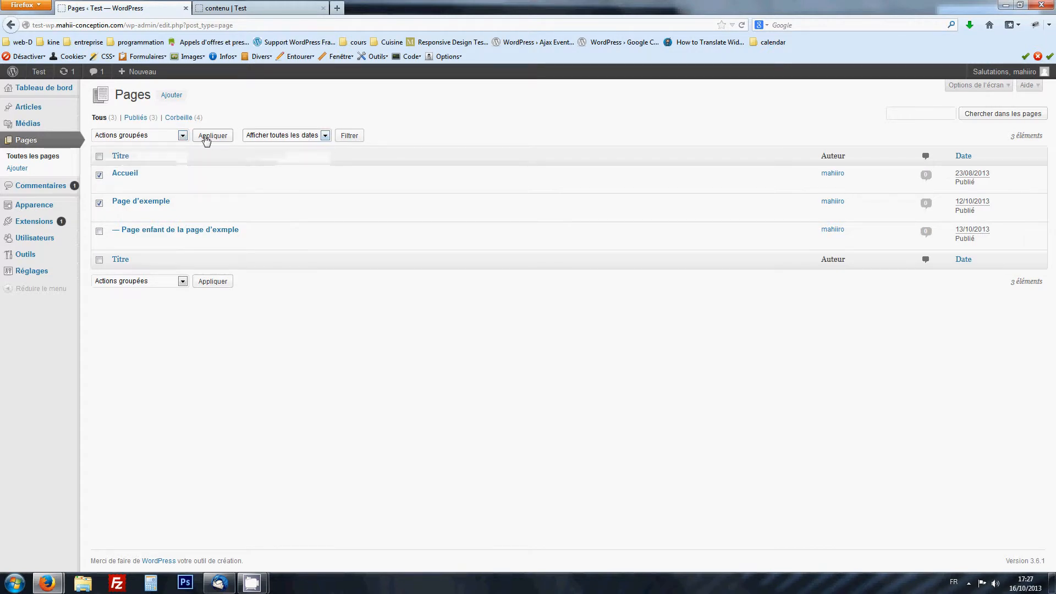
Filter the page list to show only pages from octobre 2013.
left_click(306, 135)
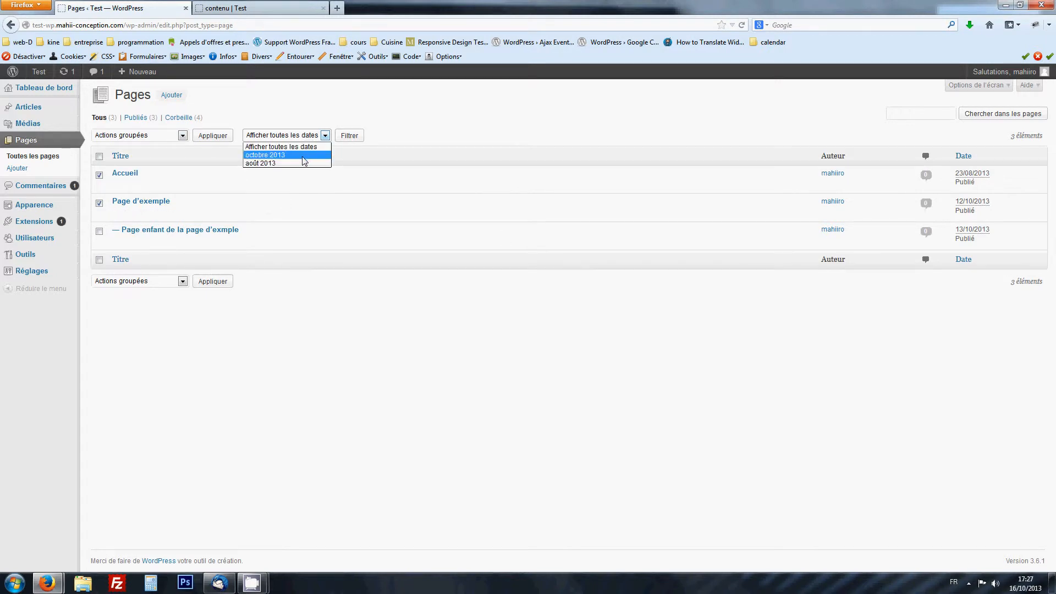
left_click(302, 156)
left_click(349, 136)
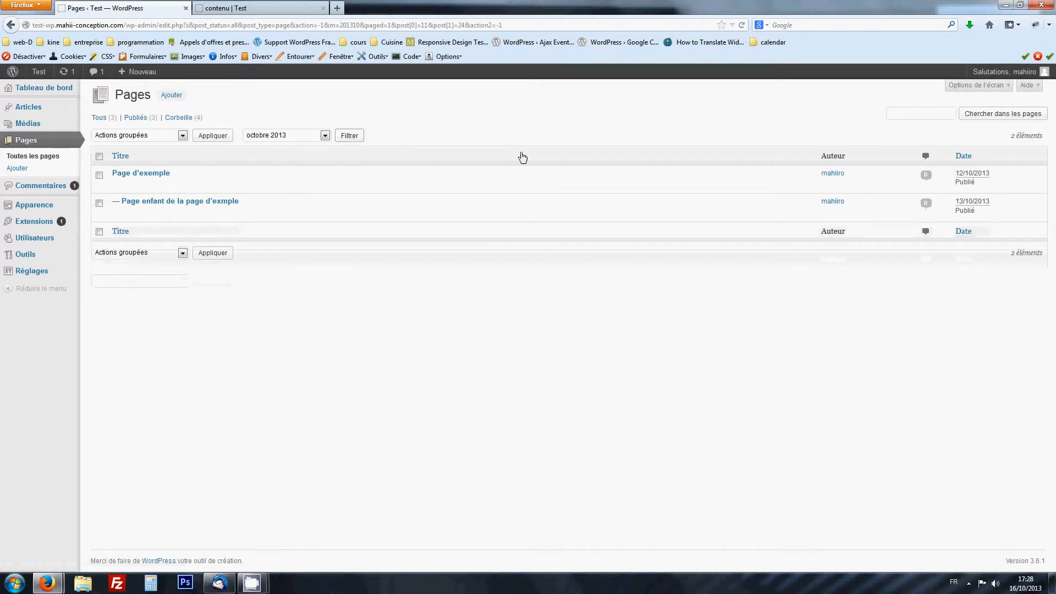
Open the quick edit form for Page d'exemple.
mouse_move(324, 222)
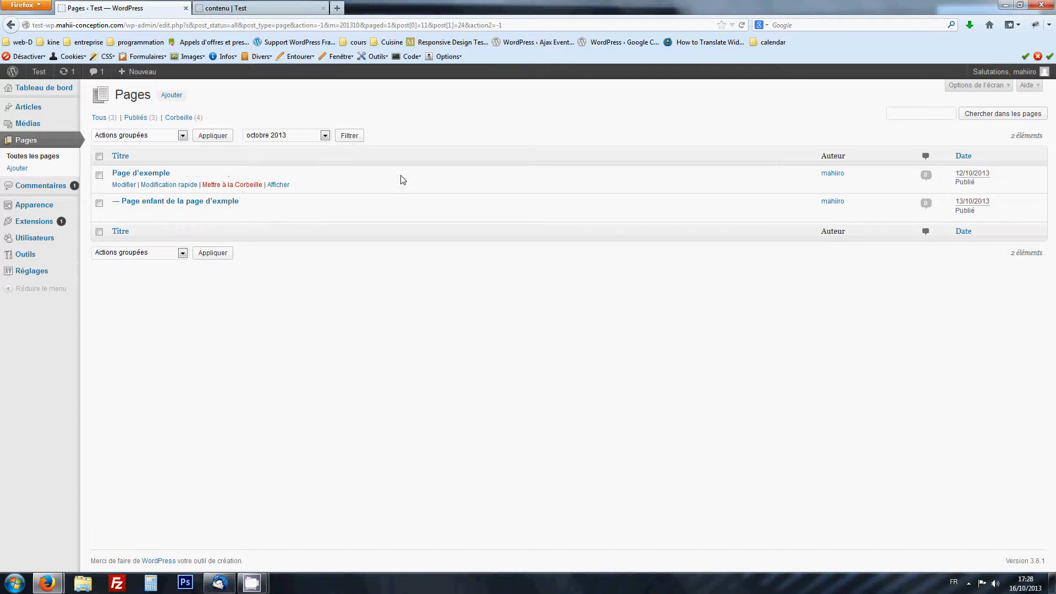
mouse_move(123, 181)
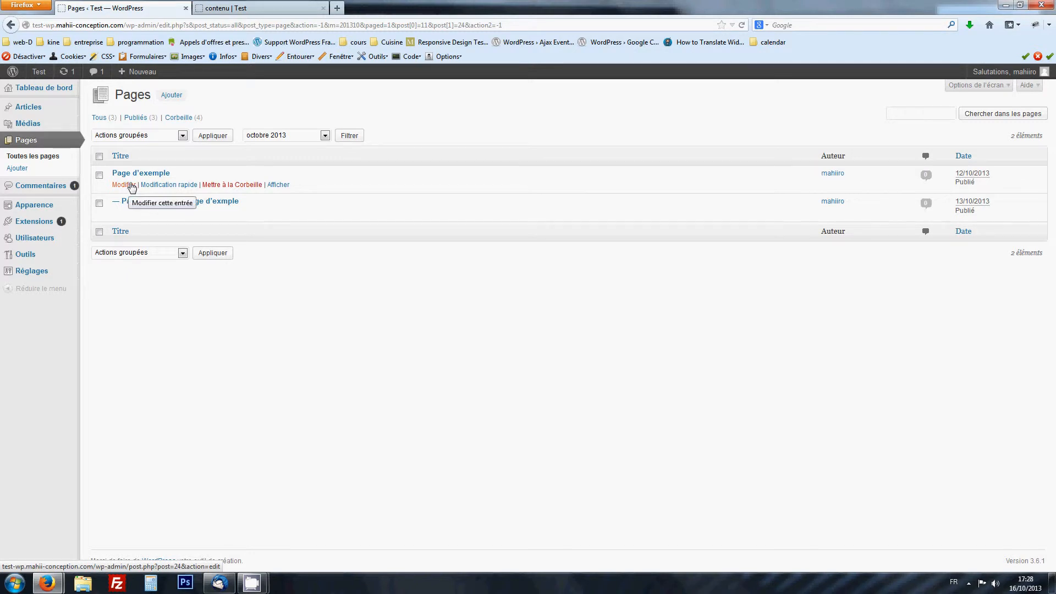
left_click(180, 186)
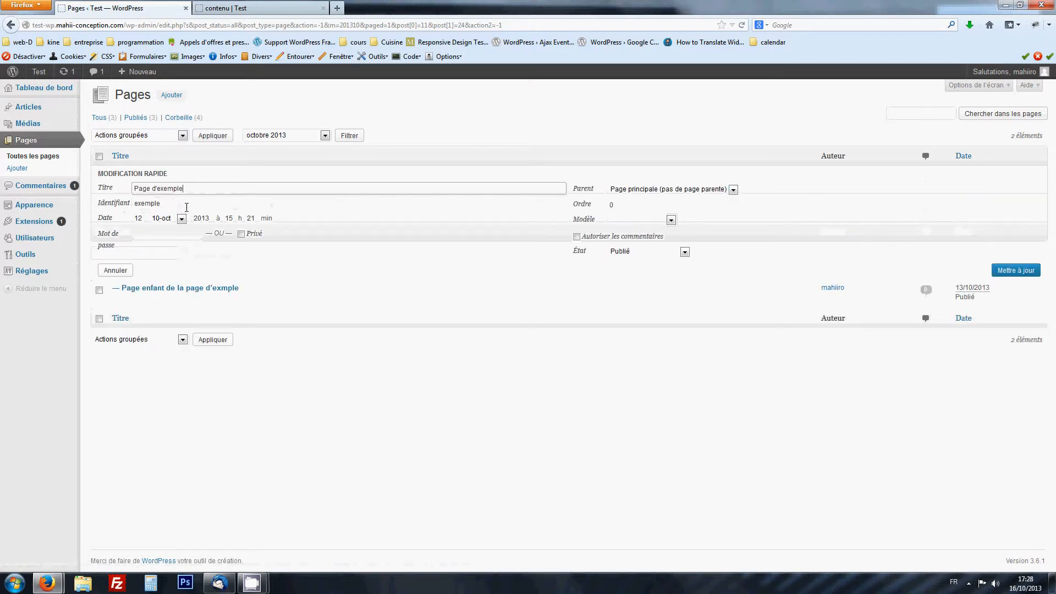
Check the Exemple page's URL slug on the live site against the Identifiant field in its quick edit form.
left_click(270, 15)
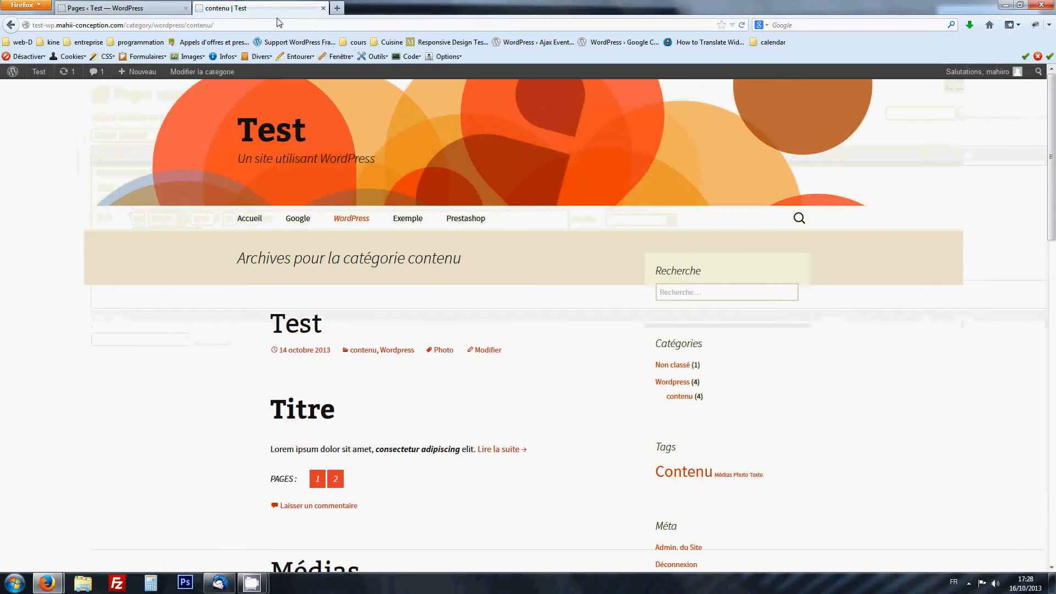
left_click(406, 219)
left_click(139, 26)
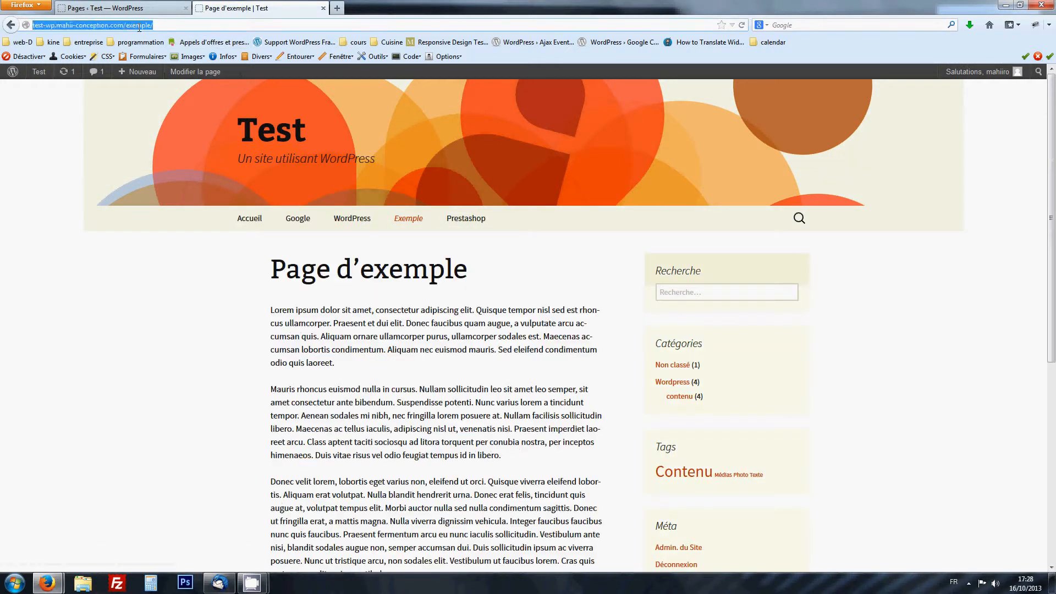
double_click(140, 26)
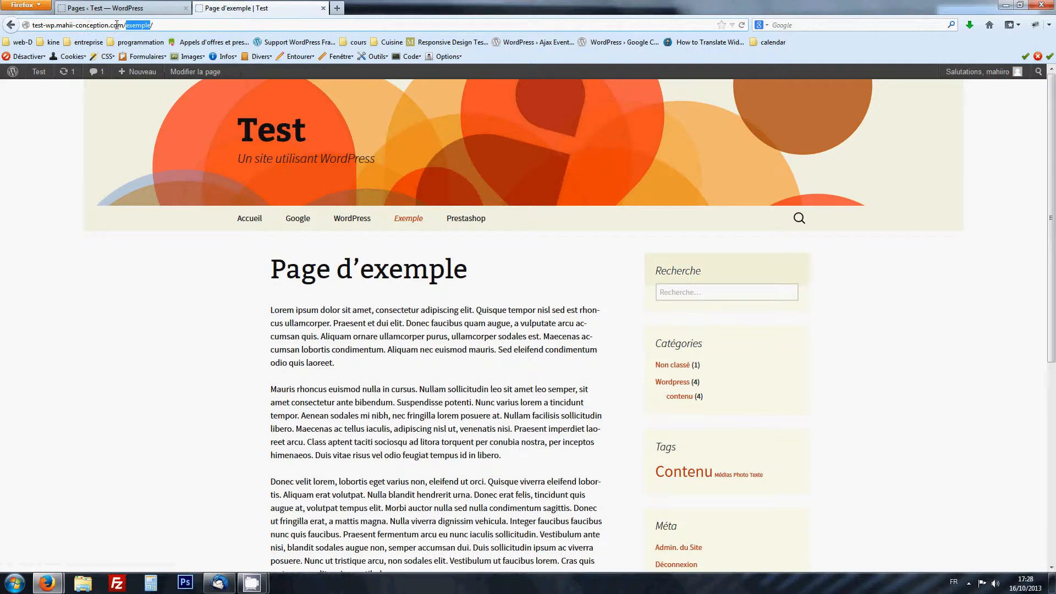
left_click(153, 9)
left_click(198, 203)
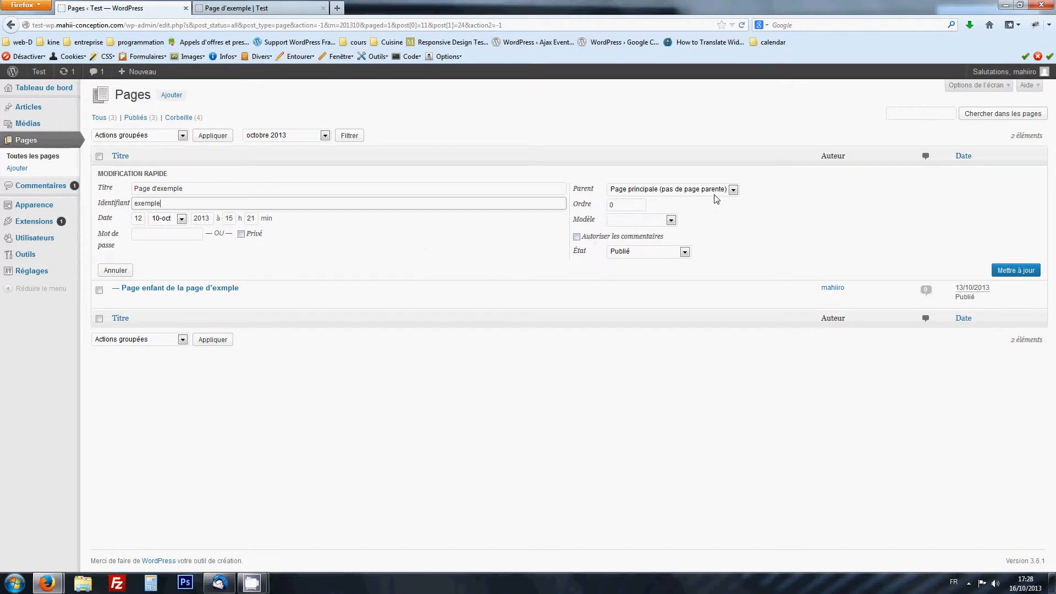
Examine the parent page, order, template and comment options in the quick edit form of Page d'exemple.
left_click(690, 191)
left_click(684, 200)
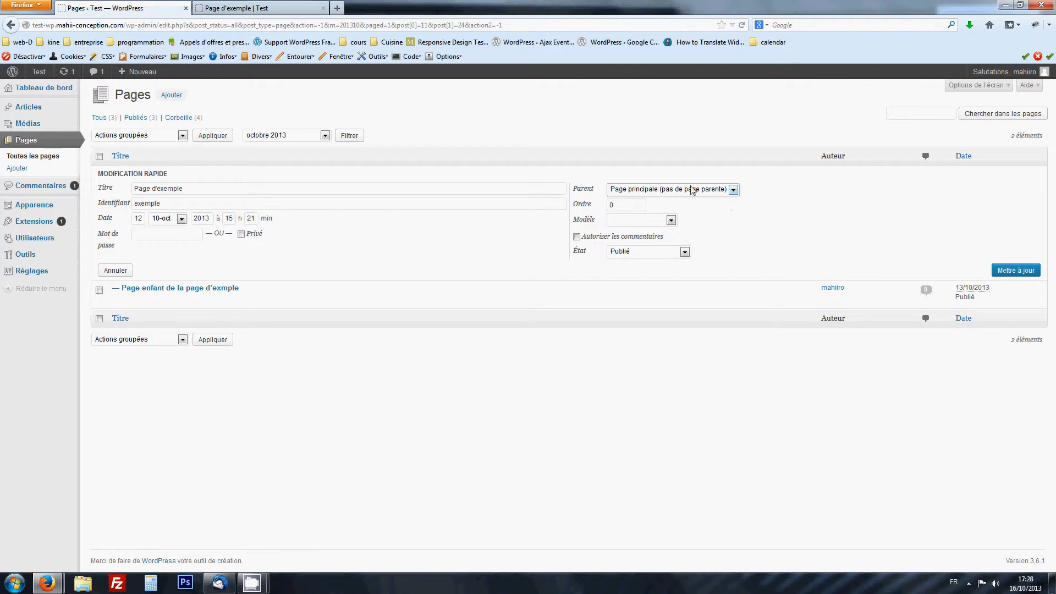
left_click(630, 204)
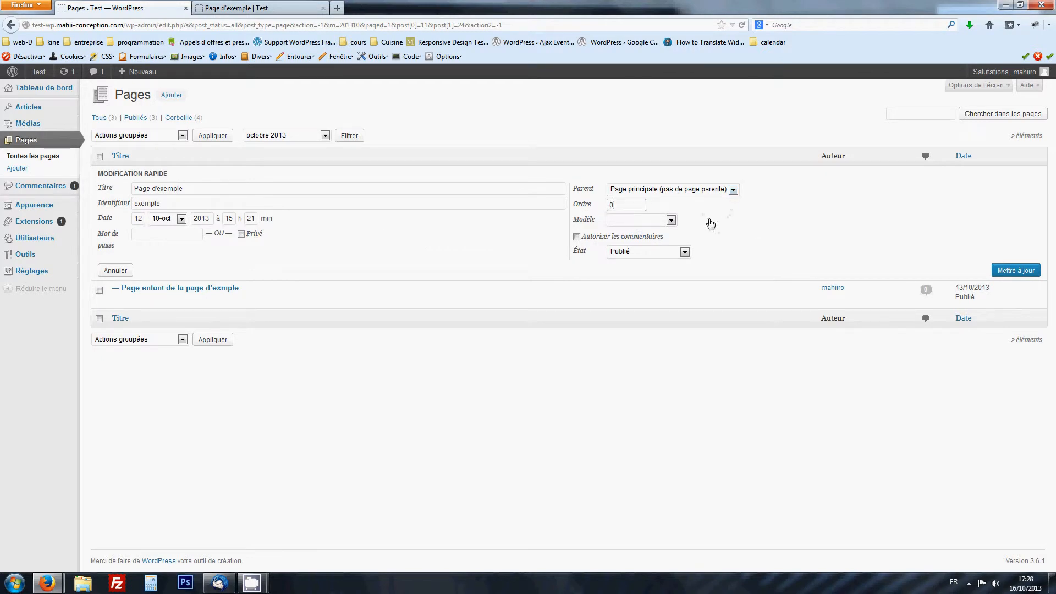
left_click(671, 221)
left_click(671, 223)
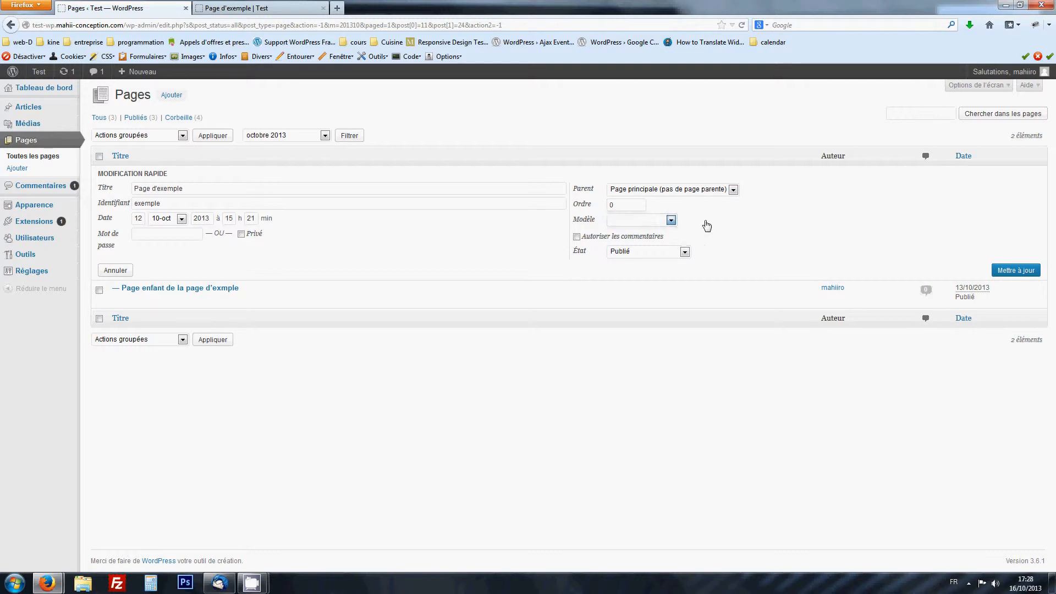
left_click(671, 222)
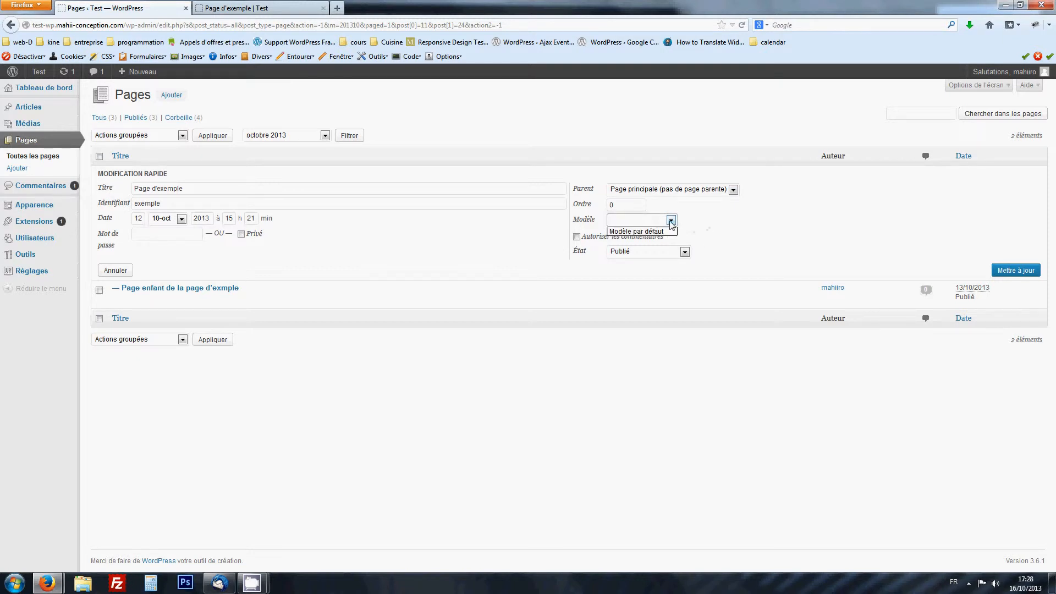
left_click(717, 221)
left_click(576, 237)
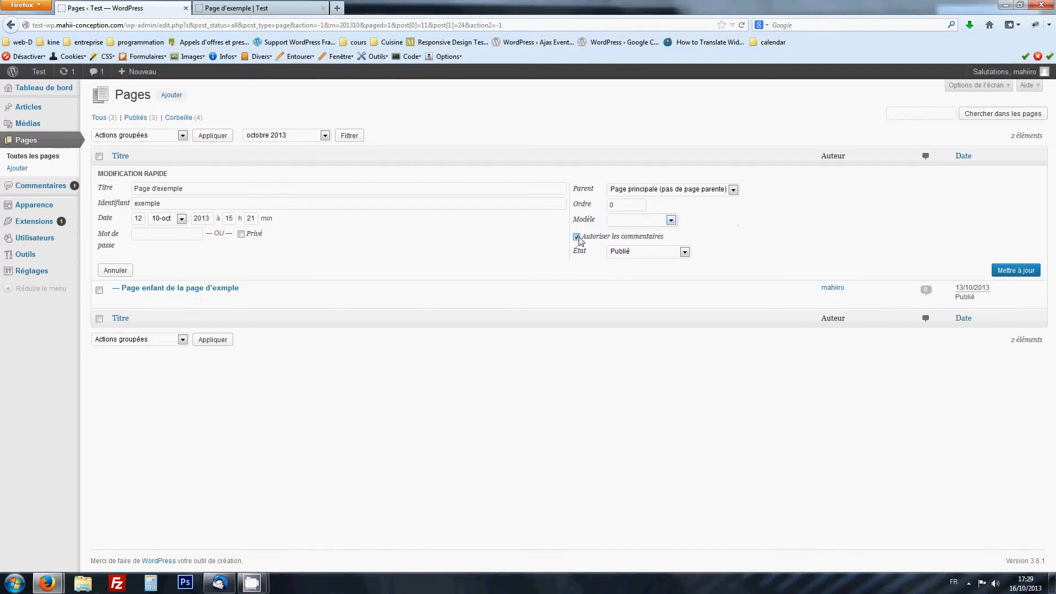
left_click(576, 237)
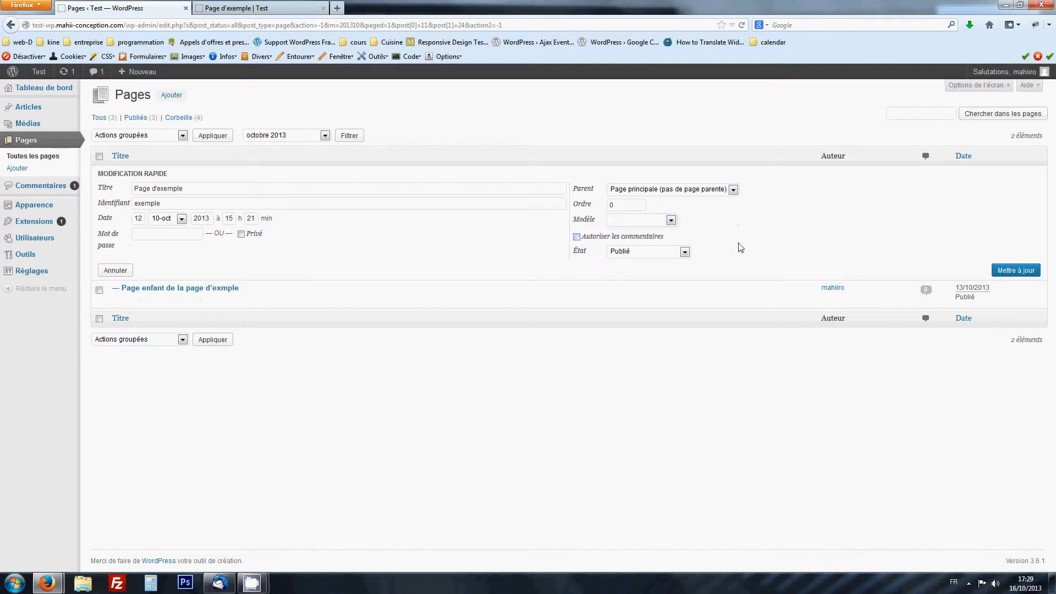
Examine the publication status options in the quick edit form of Page d'exemple, and close the form without saving.
left_click(684, 254)
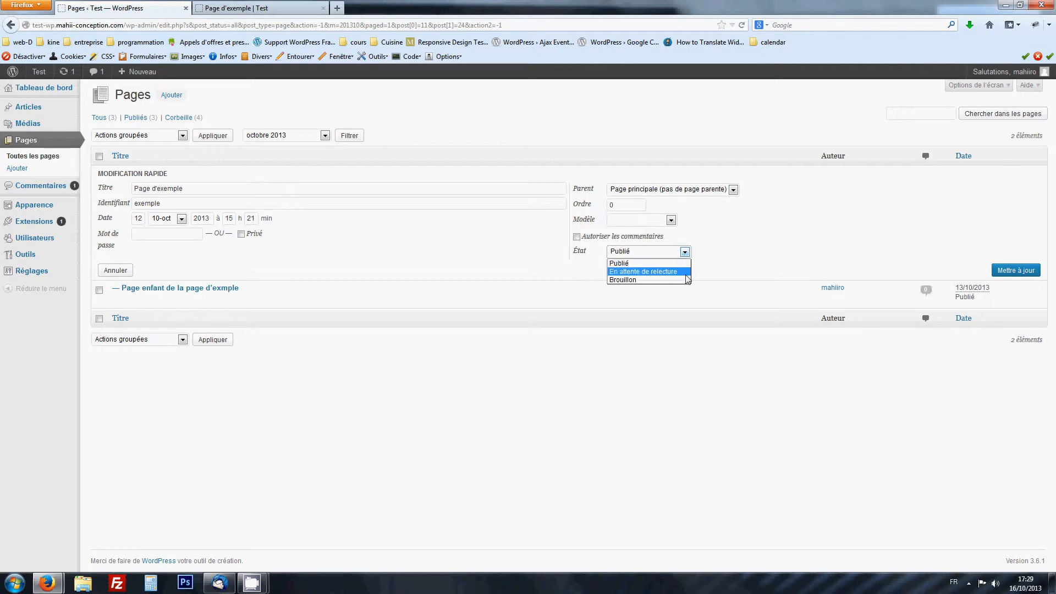
left_click(813, 234)
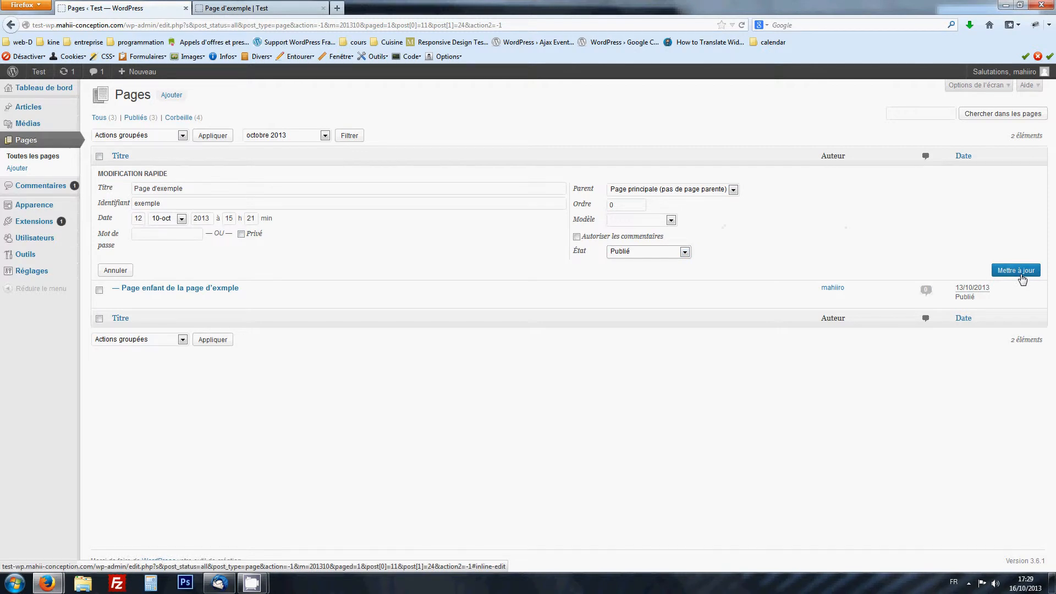
left_click(122, 274)
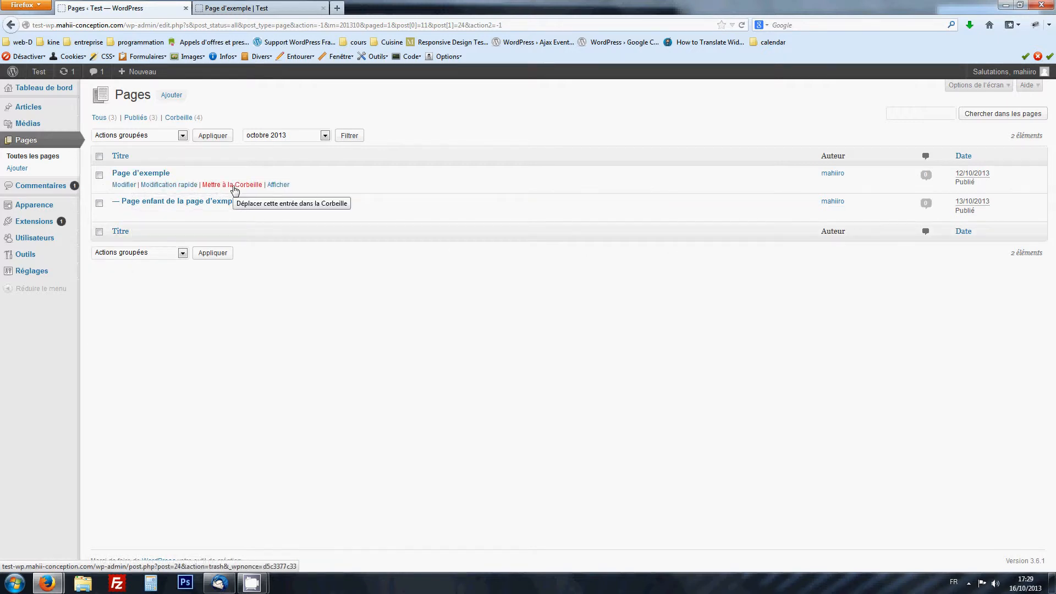
View Page d'exemple on the live site from its link in the page list, and return to the administration.
right_click(278, 185)
left_click(289, 197)
left_click(211, 7)
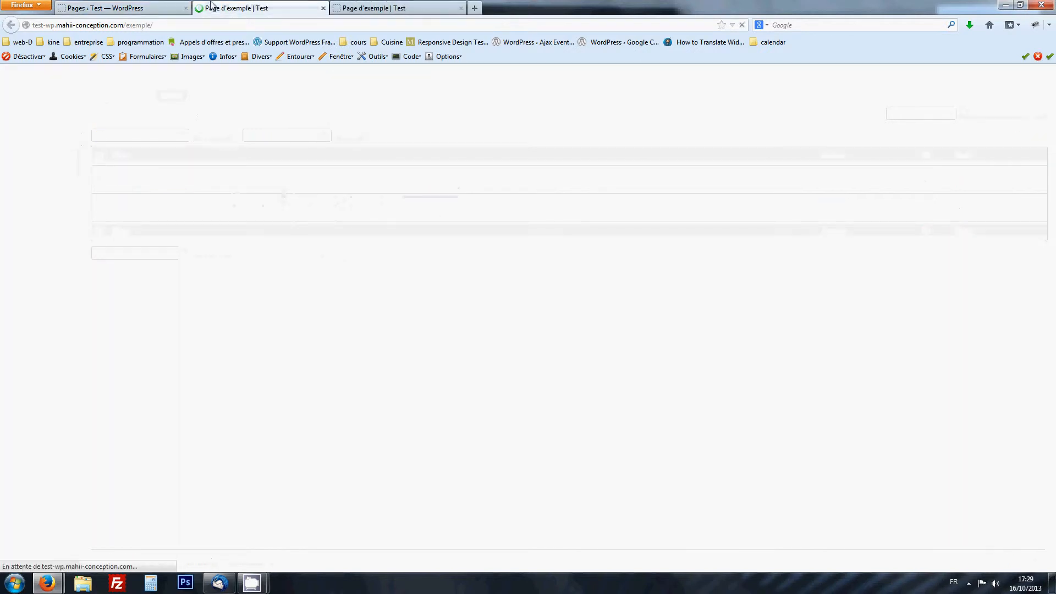
scroll(605, 335, "down", 10)
scroll(604, 318, "up", 10)
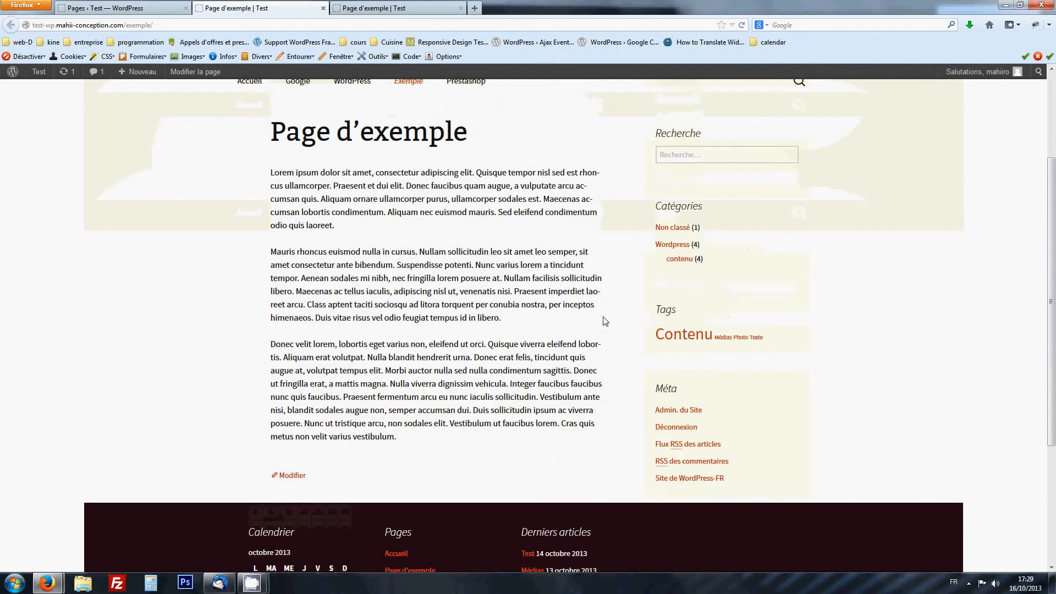
left_click(461, 8)
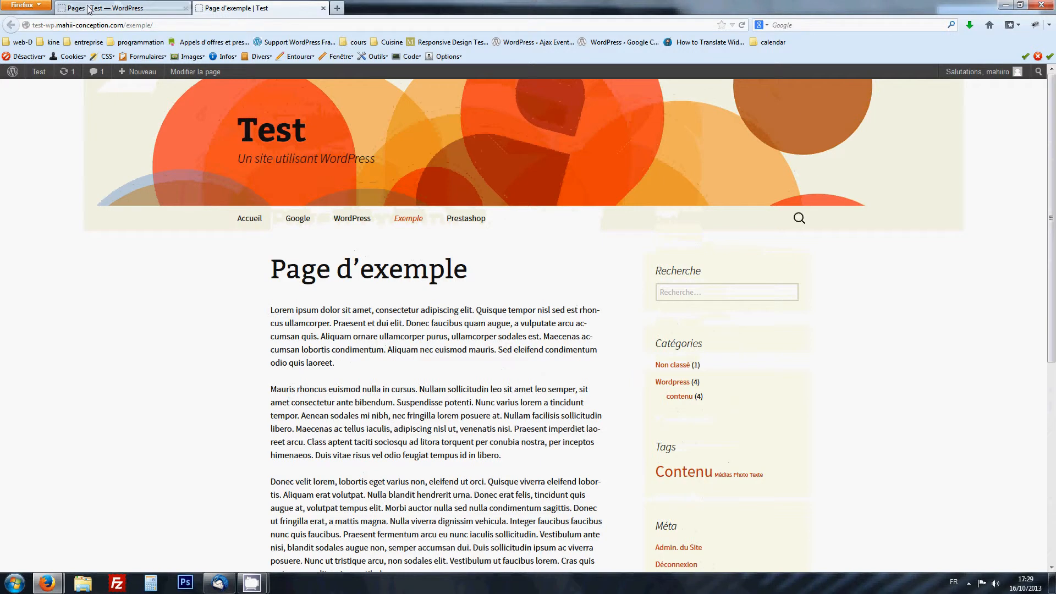
left_click(121, 8)
Open the form for adding a new page.
mouse_move(202, 213)
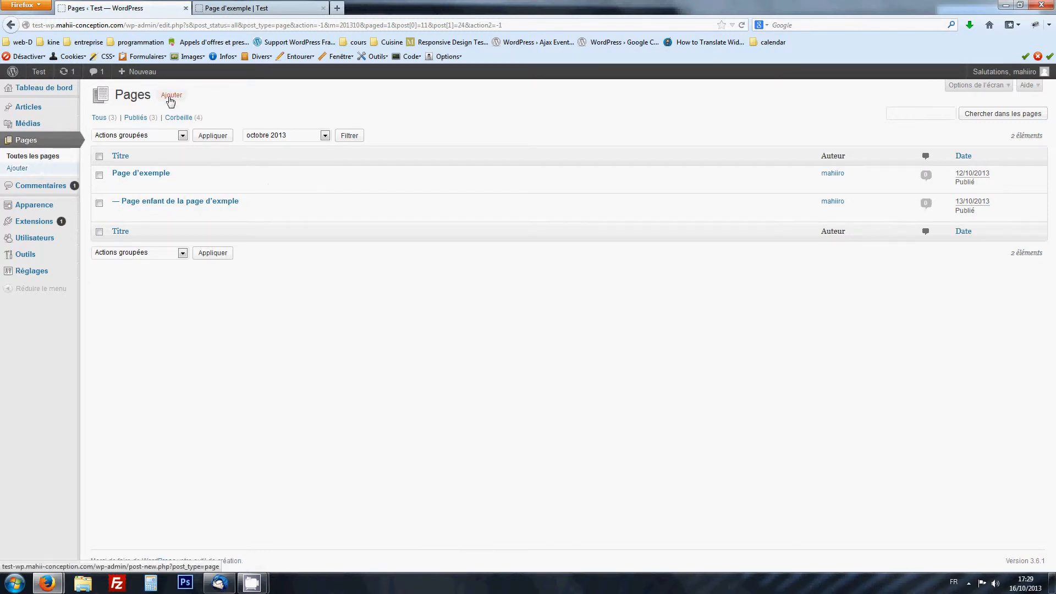
mouse_move(140, 73)
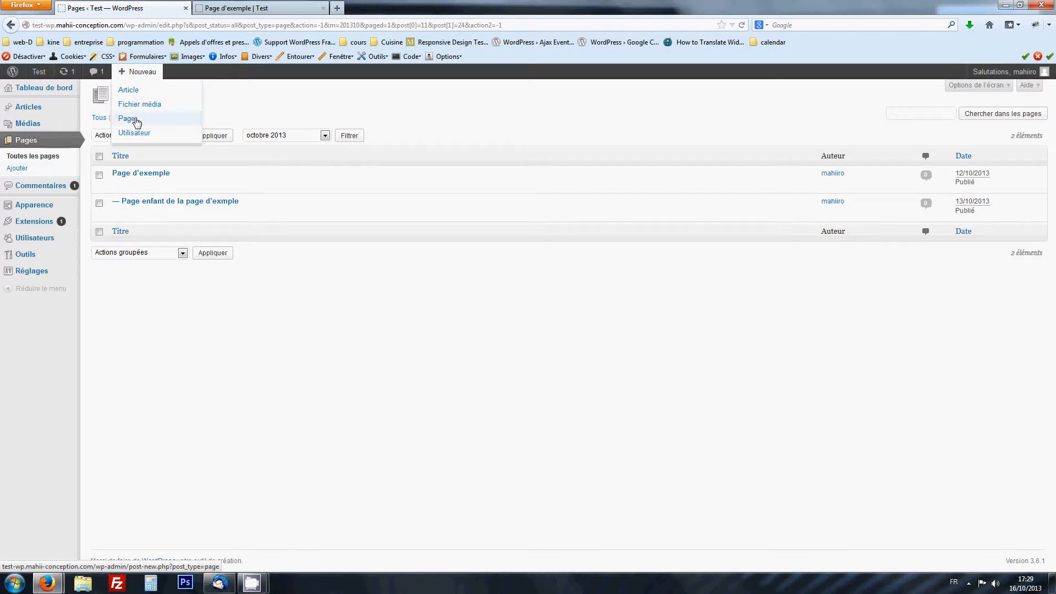
left_click(171, 96)
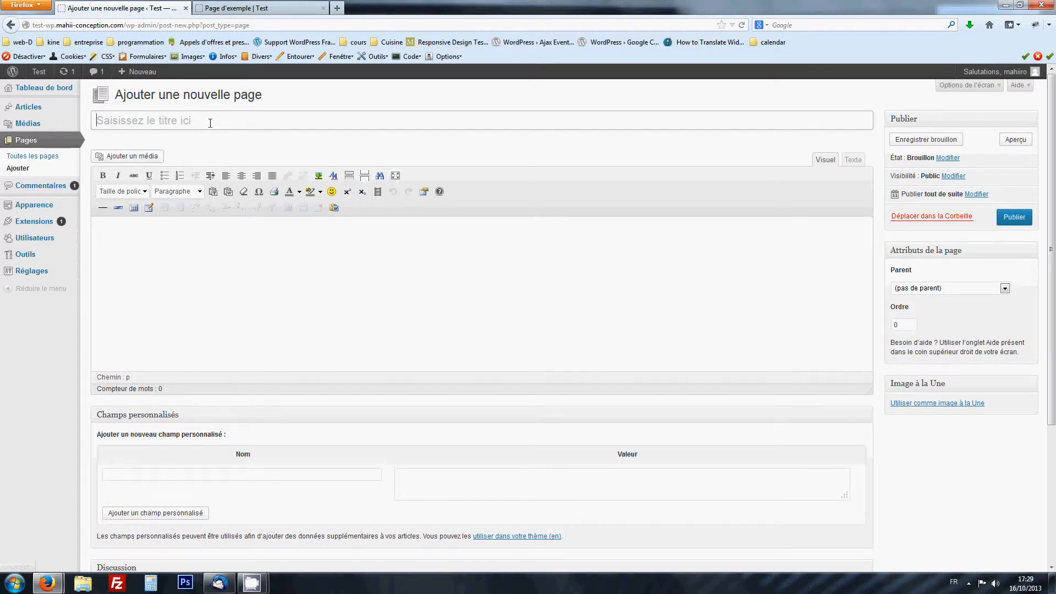
left_click(252, 321)
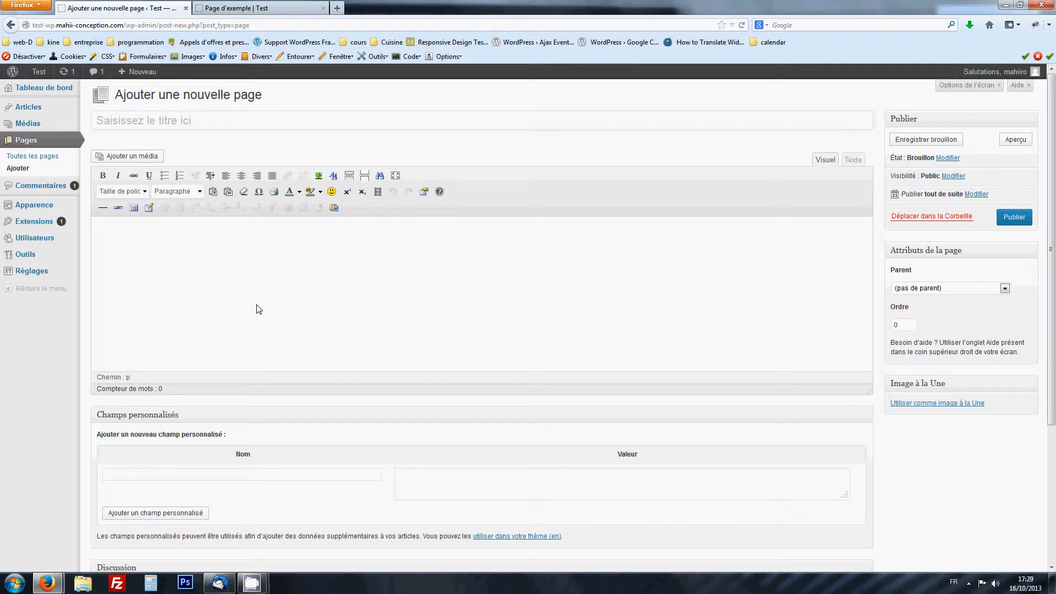
Examine the parent page choices and the order field in the new page's attributes.
left_click(952, 287)
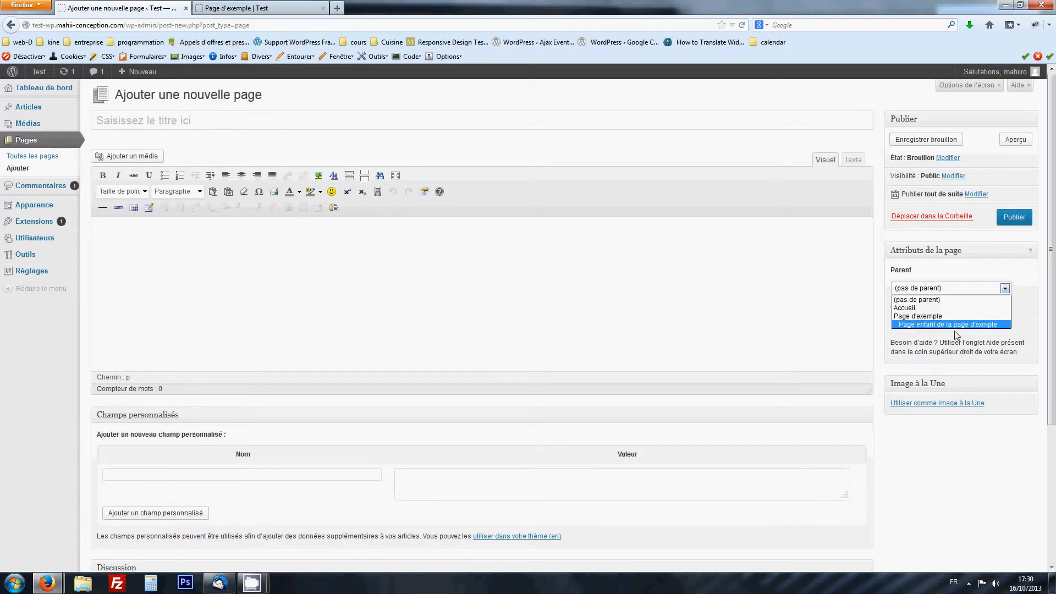
left_click(968, 271)
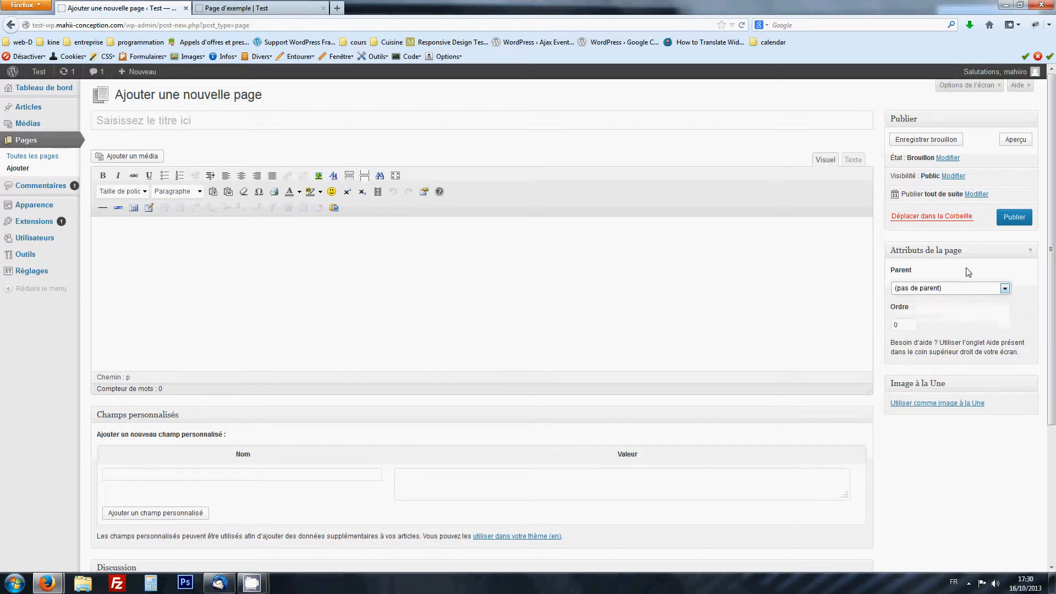
left_click(908, 324)
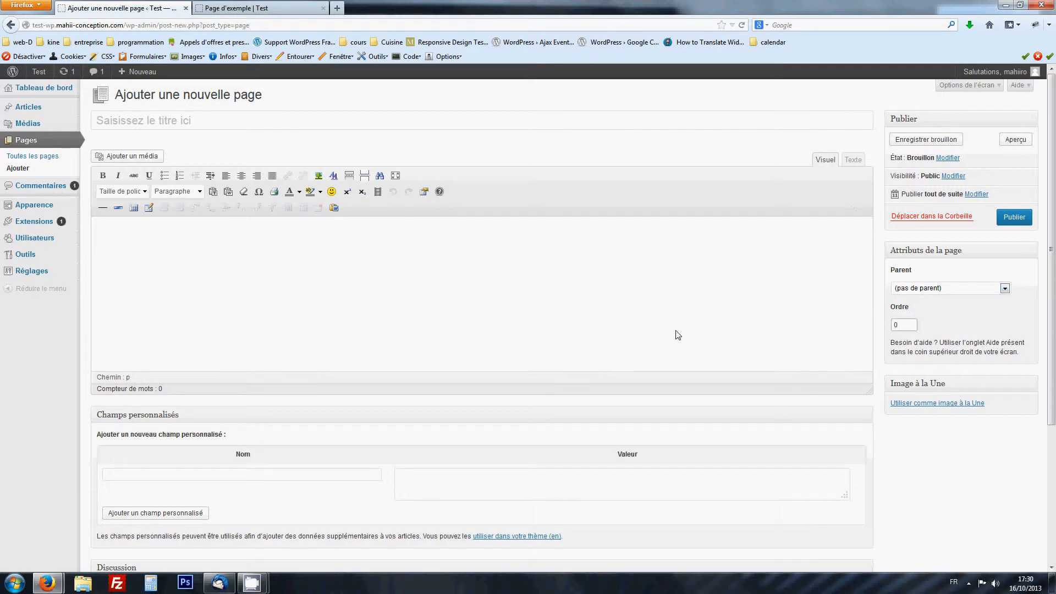
Examine the new page's custom fields section with its name and value entries.
scroll(722, 385, "down", 2)
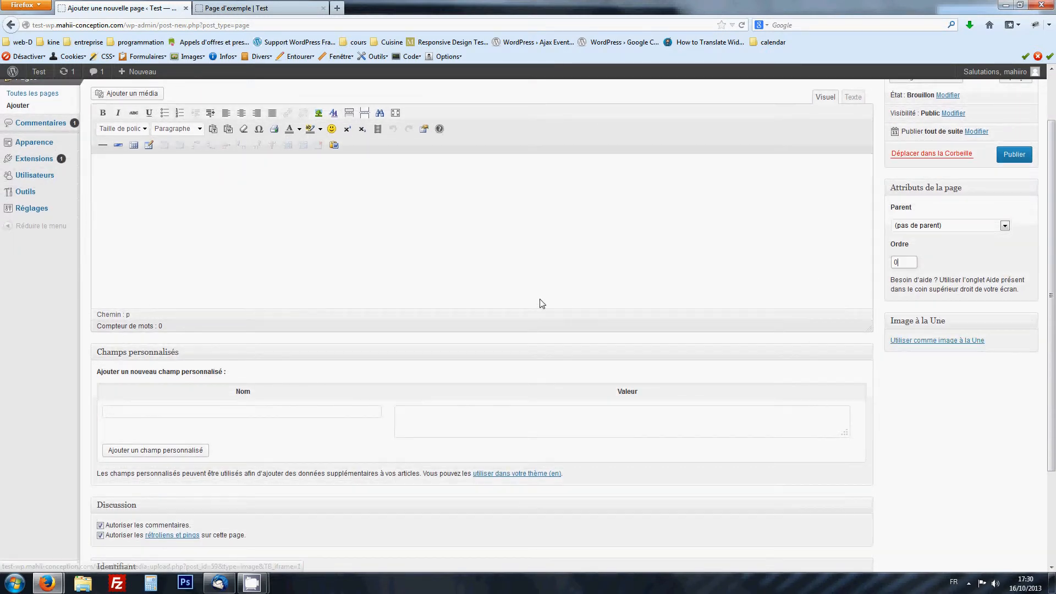
scroll(533, 297, "up", 2)
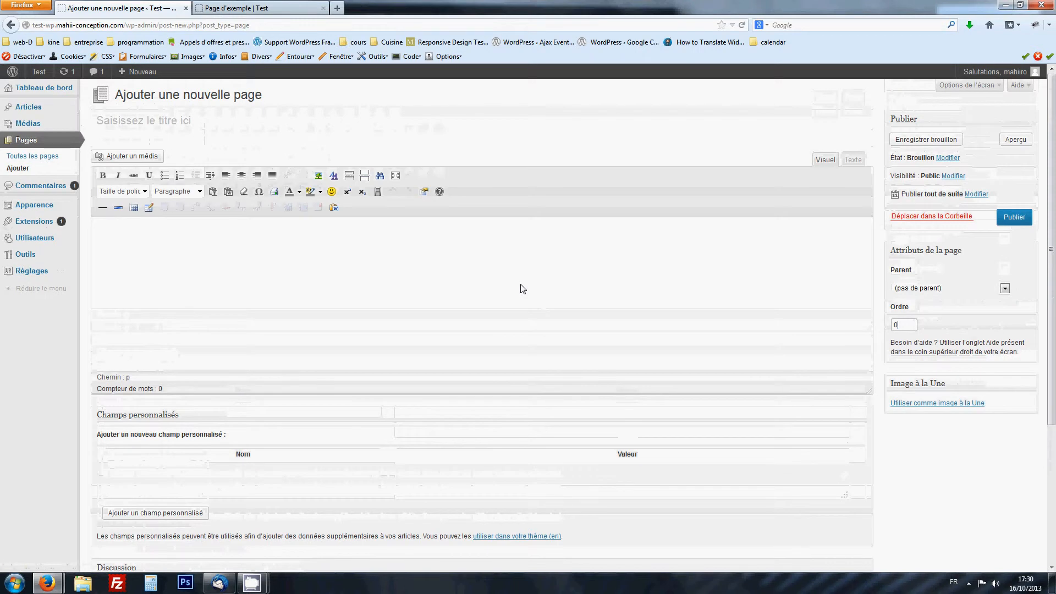
scroll(436, 373, "down", 2)
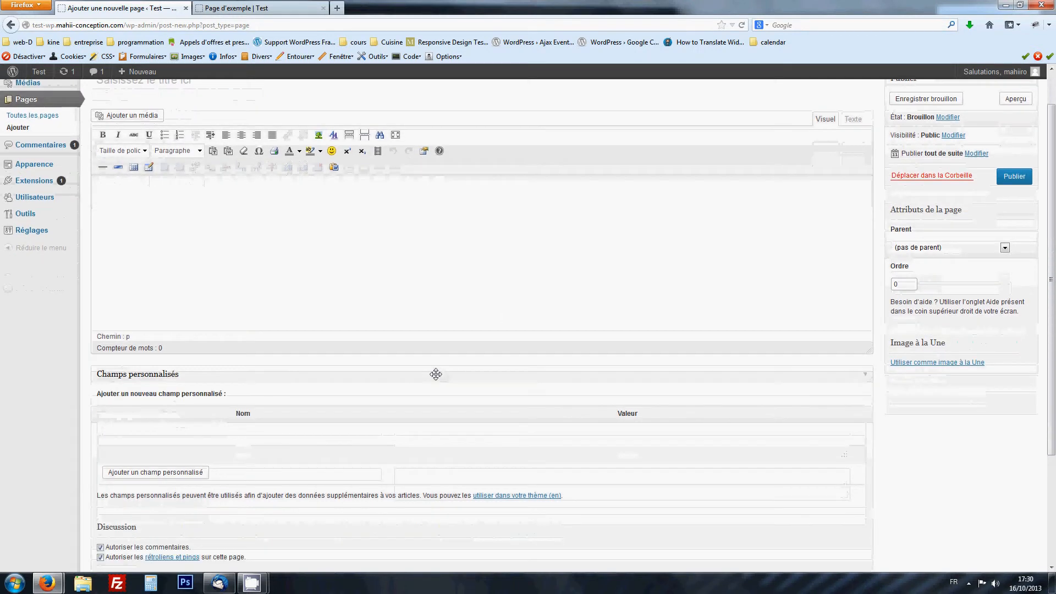
scroll(297, 432, "down", 2)
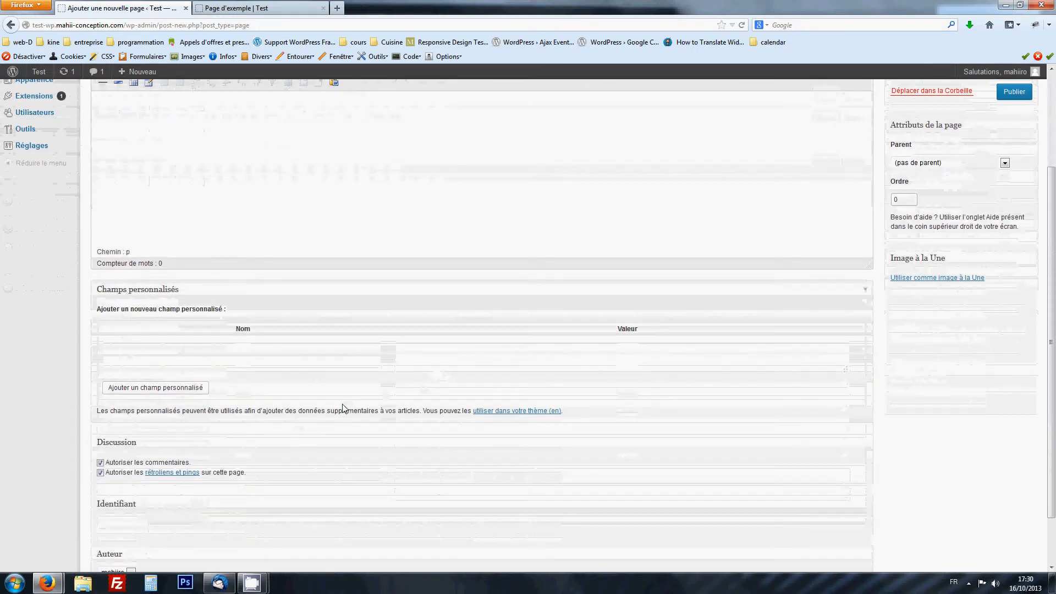
left_click(319, 351)
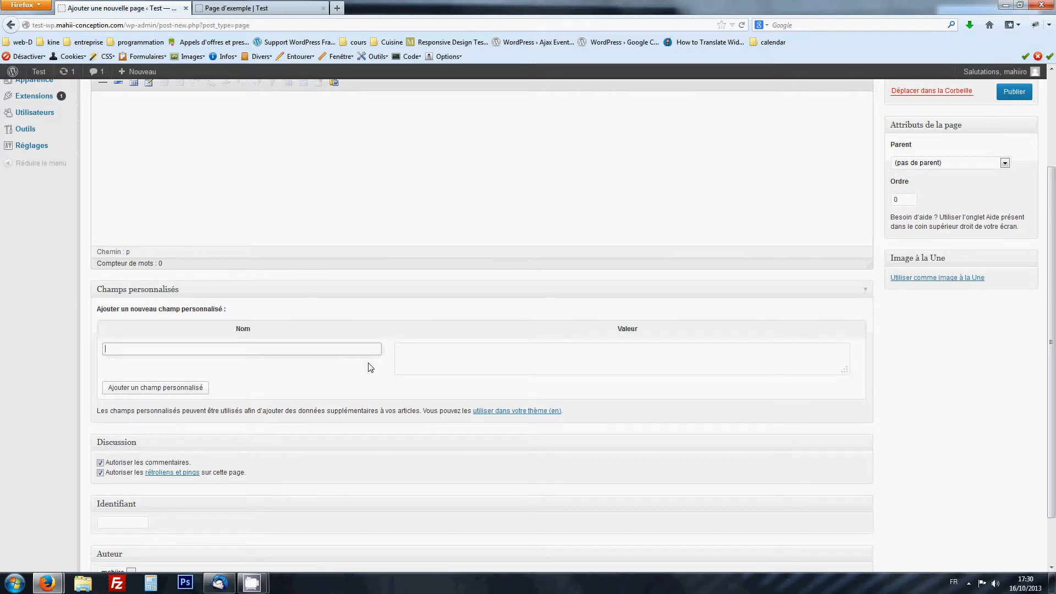
left_click(238, 348)
scroll(329, 432, "down", 2)
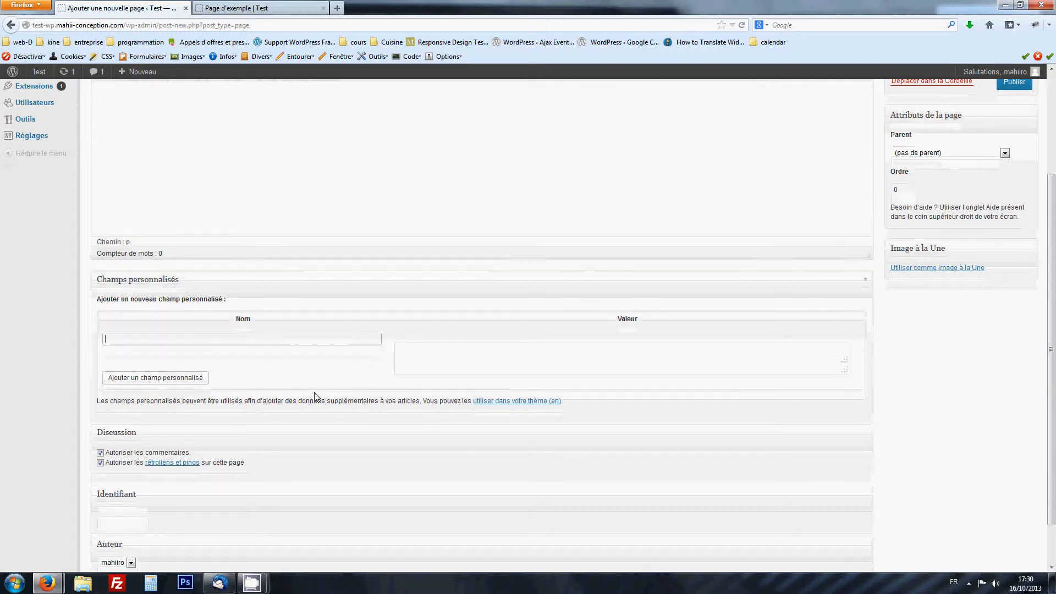
Disallow comments, trackbacks and pings on the new page, and allow them all again.
left_click(101, 404)
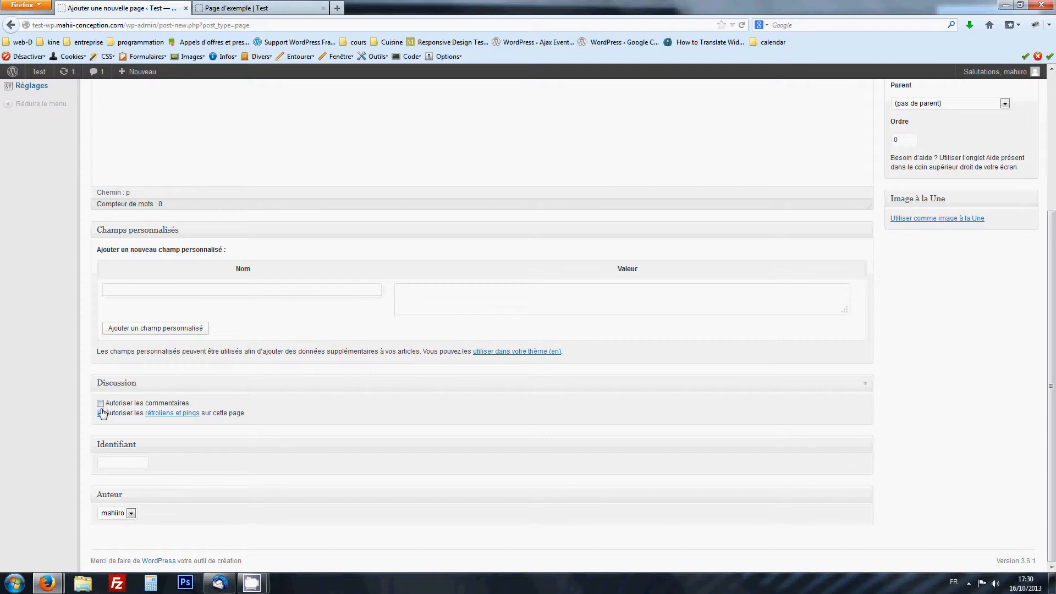
left_click(101, 414)
left_click(100, 414)
left_click(100, 404)
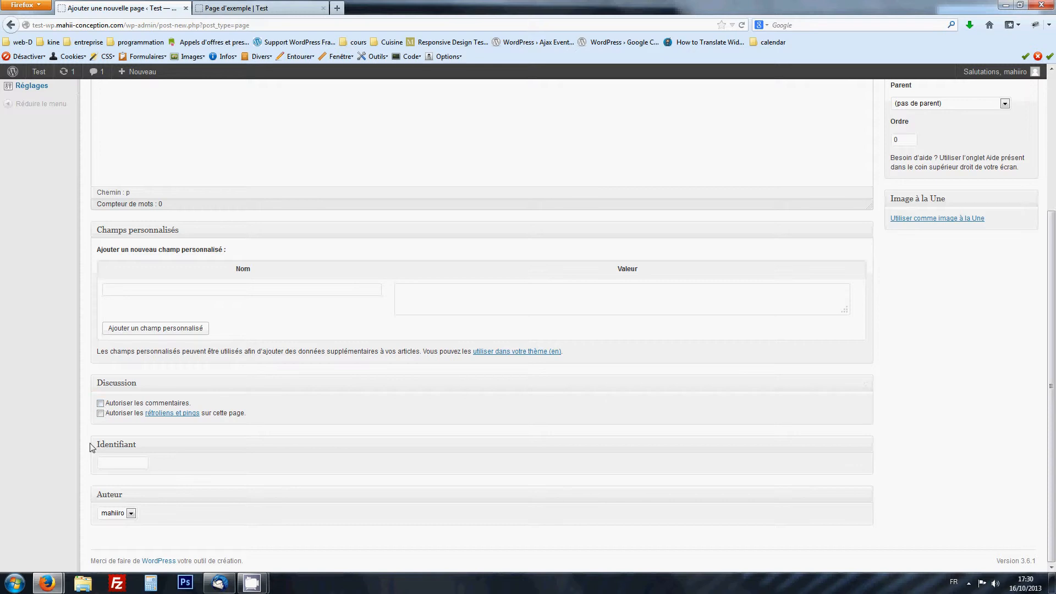
left_click(101, 404)
Examine the Identifiant field and the author choices of the new page.
scroll(195, 448, "up", 1)
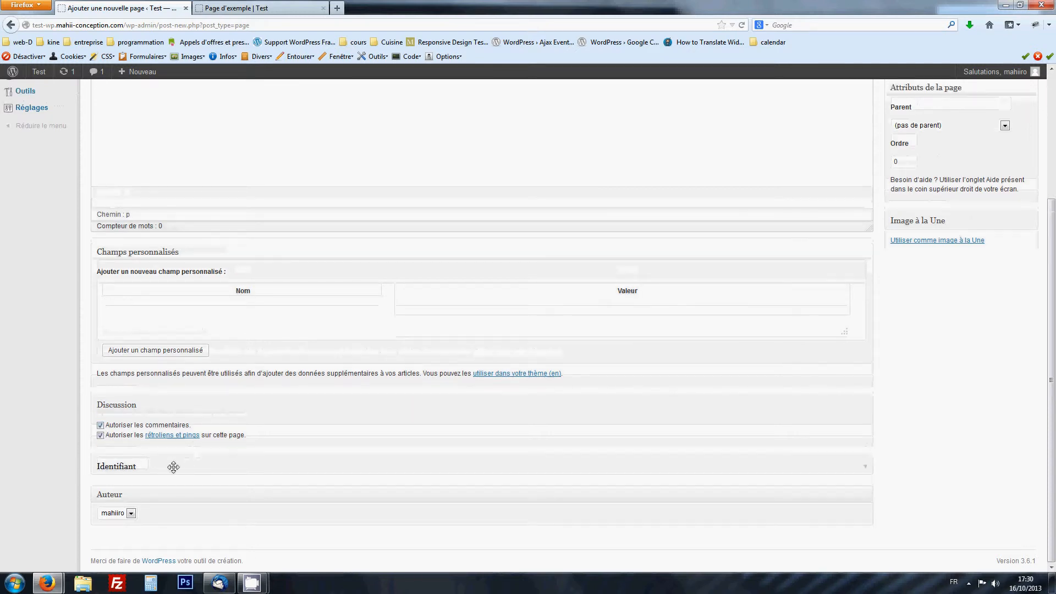
scroll(134, 486, "down", 1)
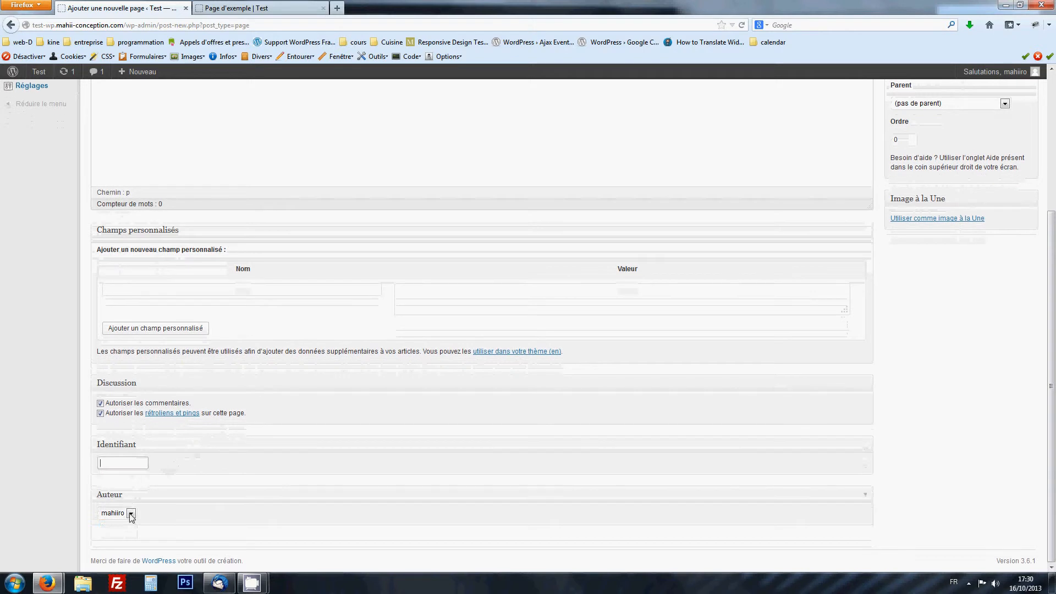
left_click(131, 513)
left_click(132, 514)
scroll(929, 419, "up", 1)
scroll(940, 451, "up", 5)
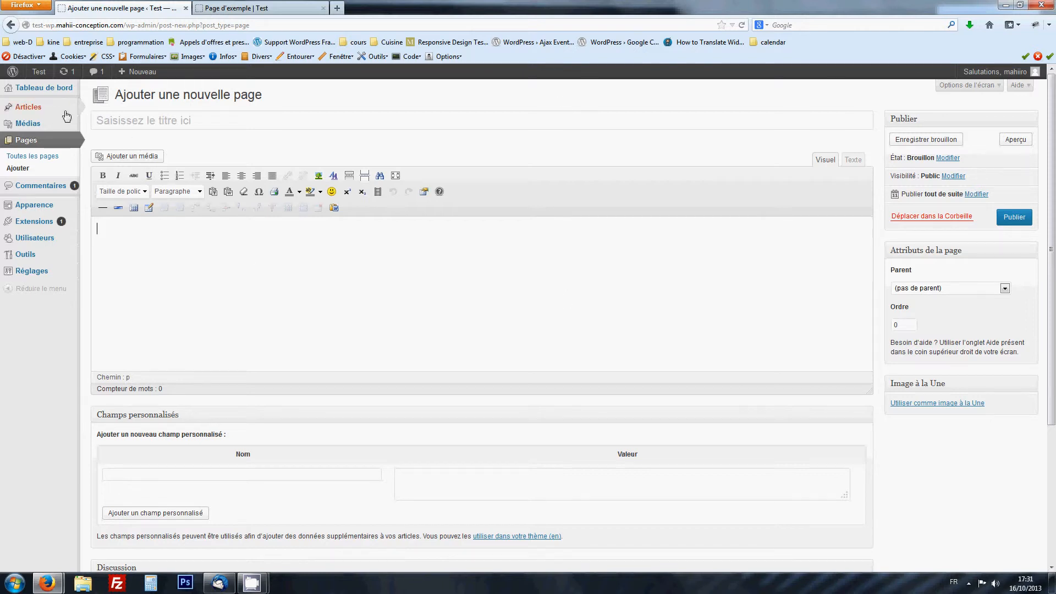
Open the list of all articles and examine its bulk actions, date filter and category filter options.
mouse_move(55, 109)
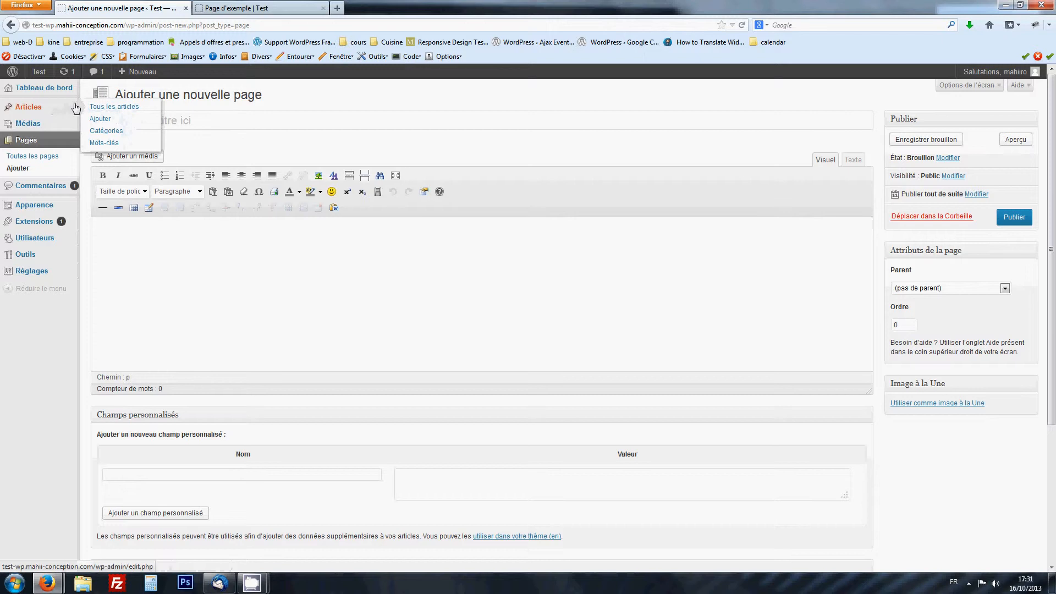
left_click(98, 107)
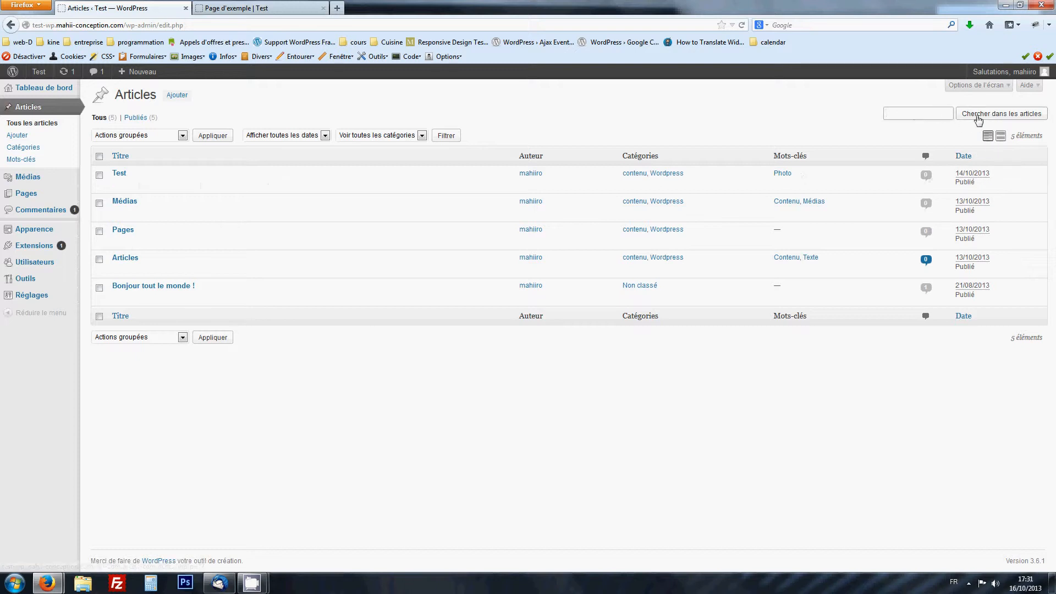
left_click(163, 136)
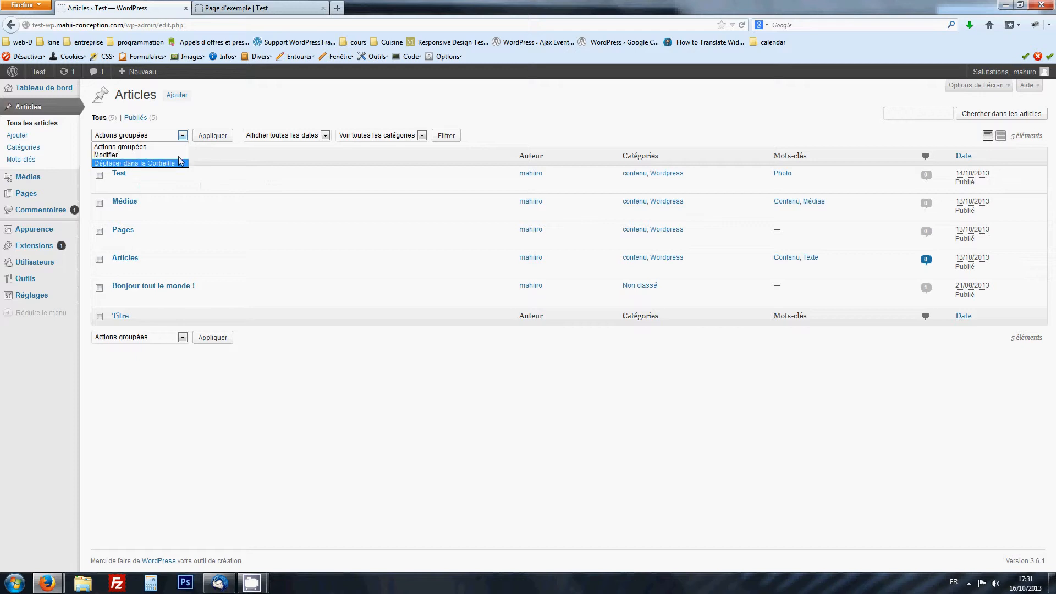
left_click(303, 108)
left_click(318, 137)
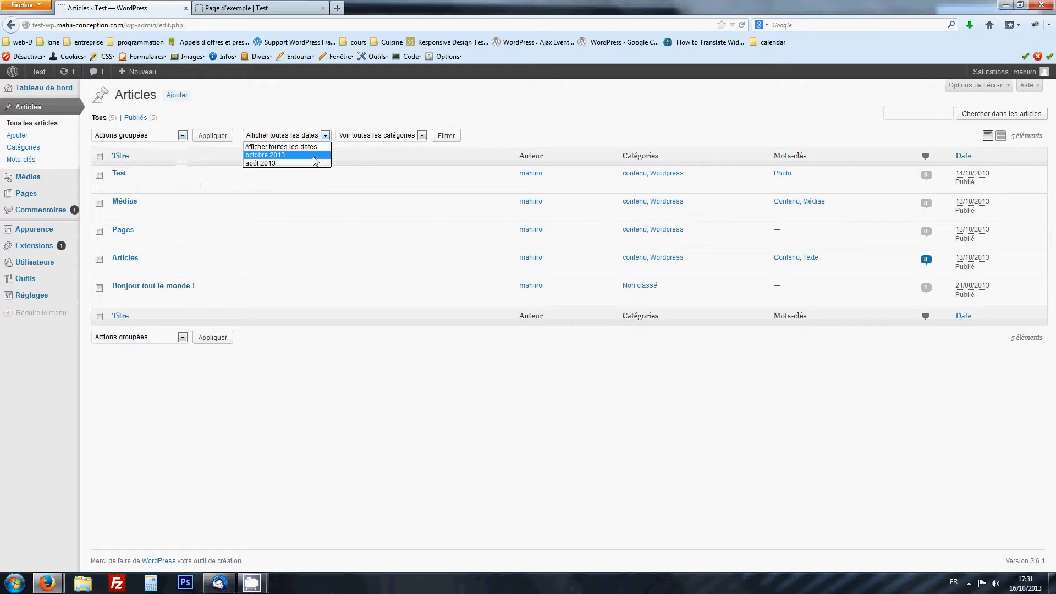
left_click(365, 119)
left_click(373, 138)
left_click(382, 121)
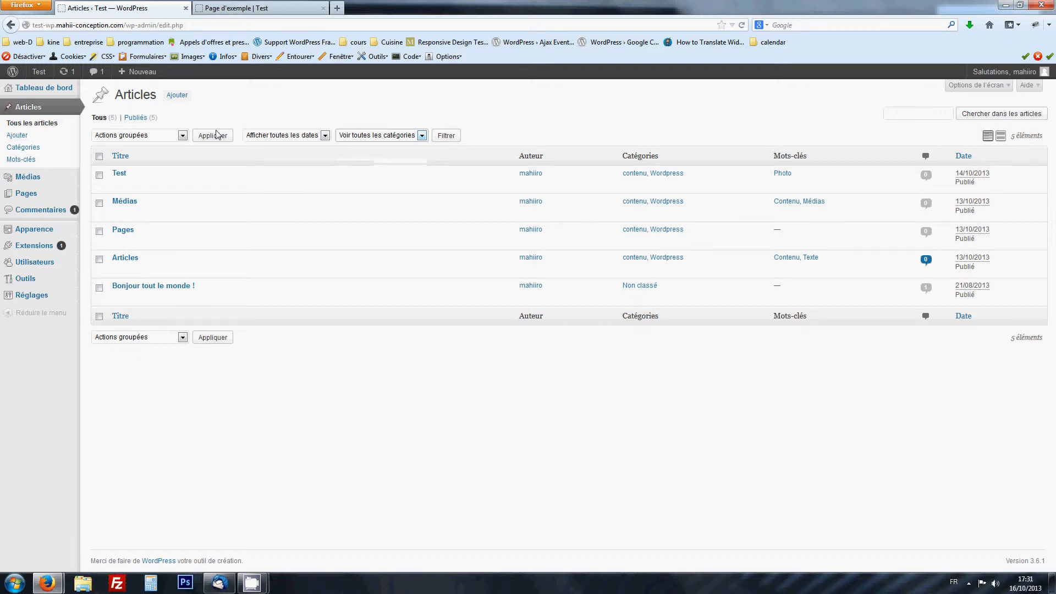
Open the form for adding a new article.
mouse_move(261, 277)
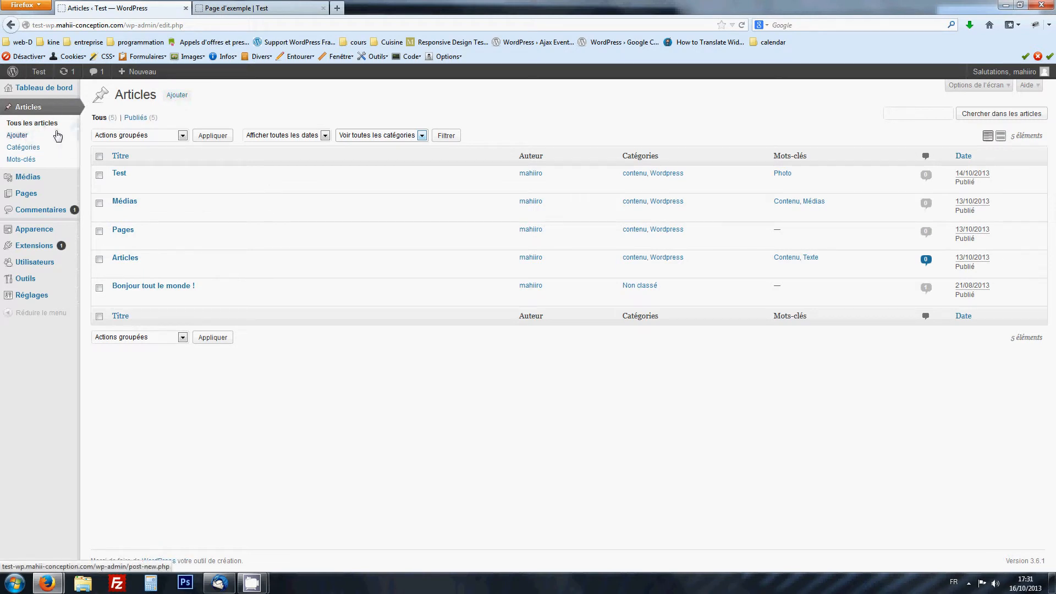
mouse_move(137, 72)
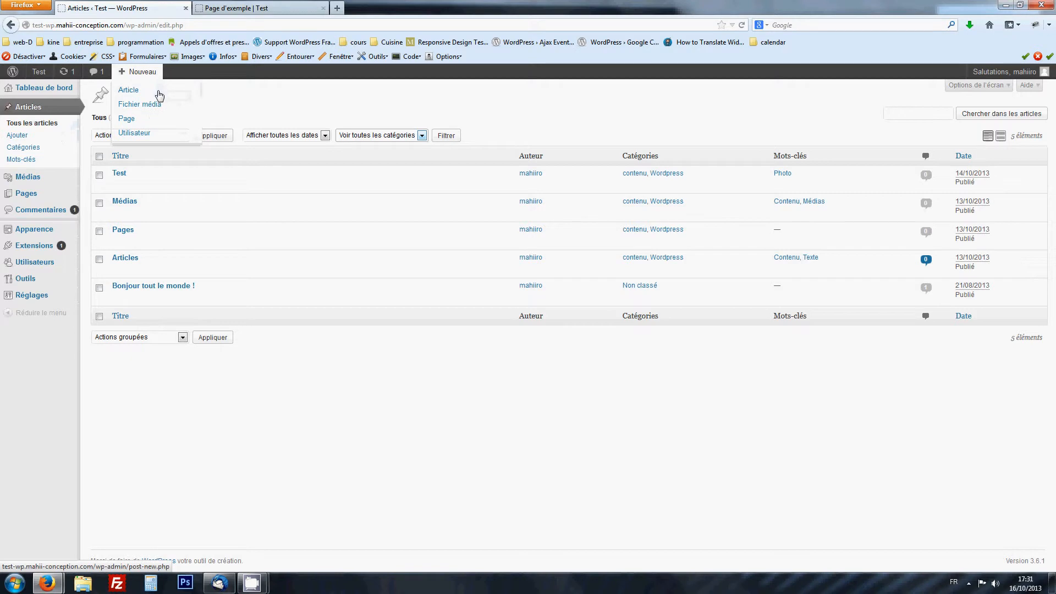
left_click(24, 136)
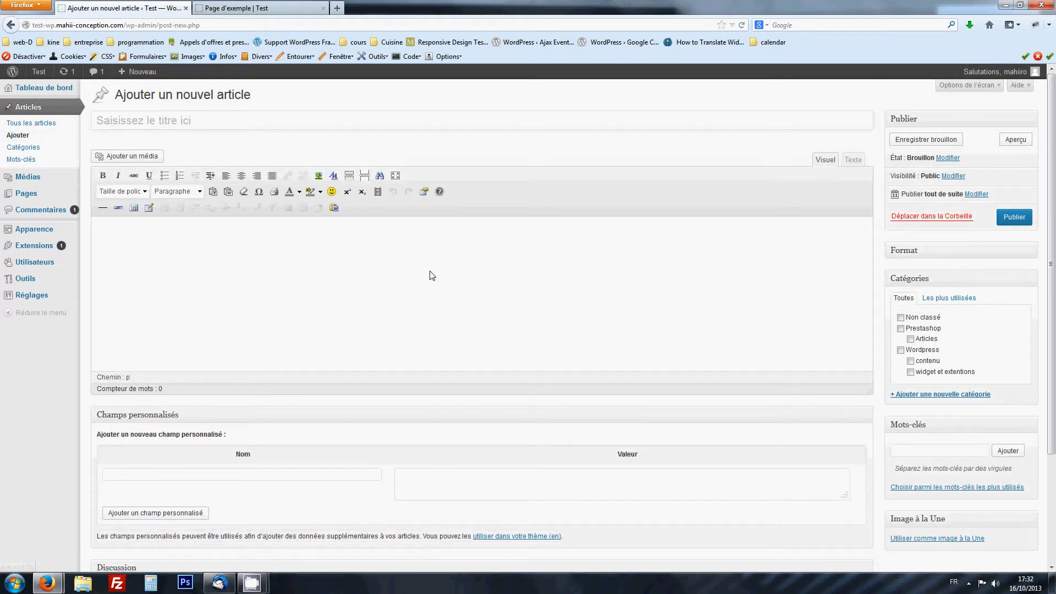
Examine the new article's category and keyword sections, displaying the most used keywords.
scroll(855, 289, "down", 2)
scroll(856, 289, "up", 3)
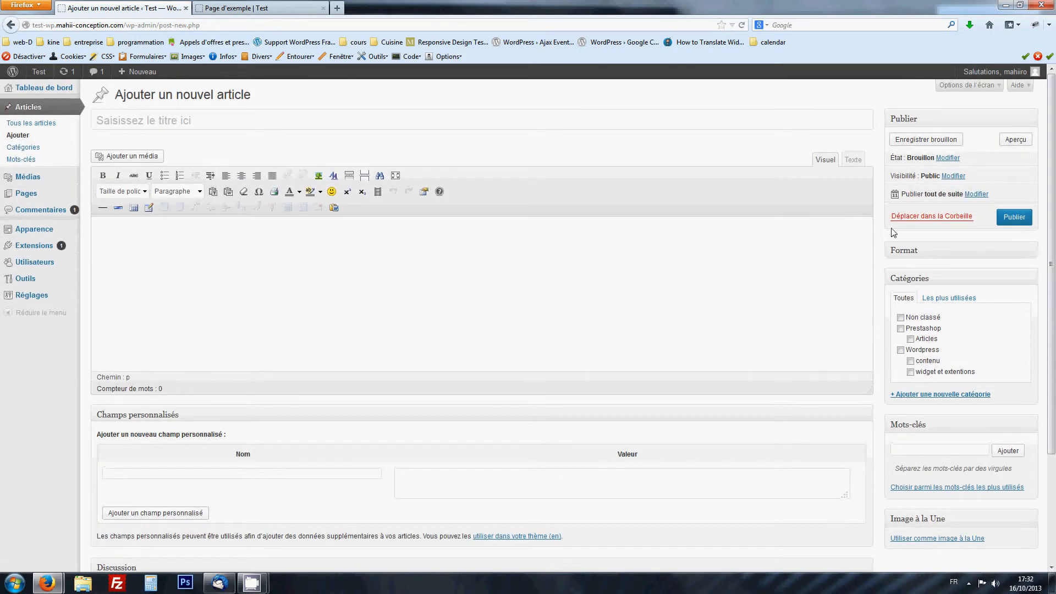
scroll(870, 253, "down", 3)
scroll(870, 253, "down", 2)
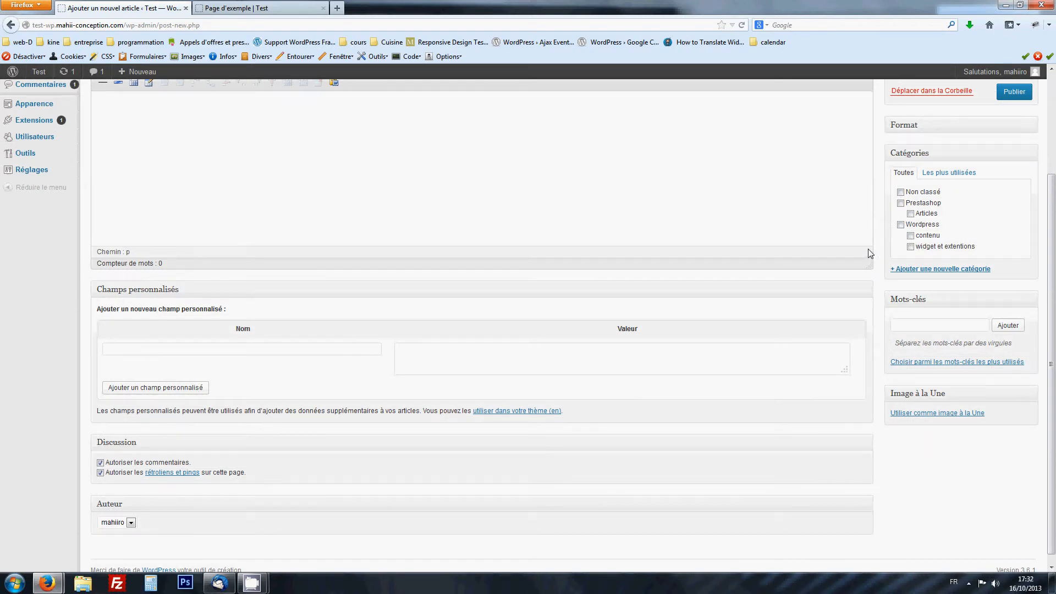
left_click(908, 328)
left_click(923, 363)
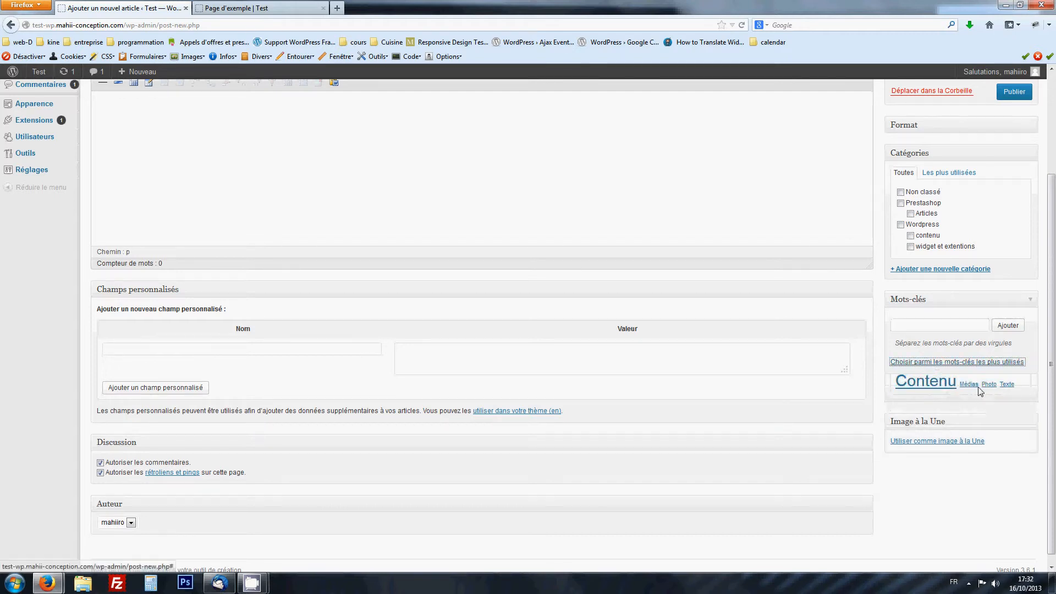
Add the keywords Test and Toto to the new article, and remove Toto again.
left_click(932, 325)
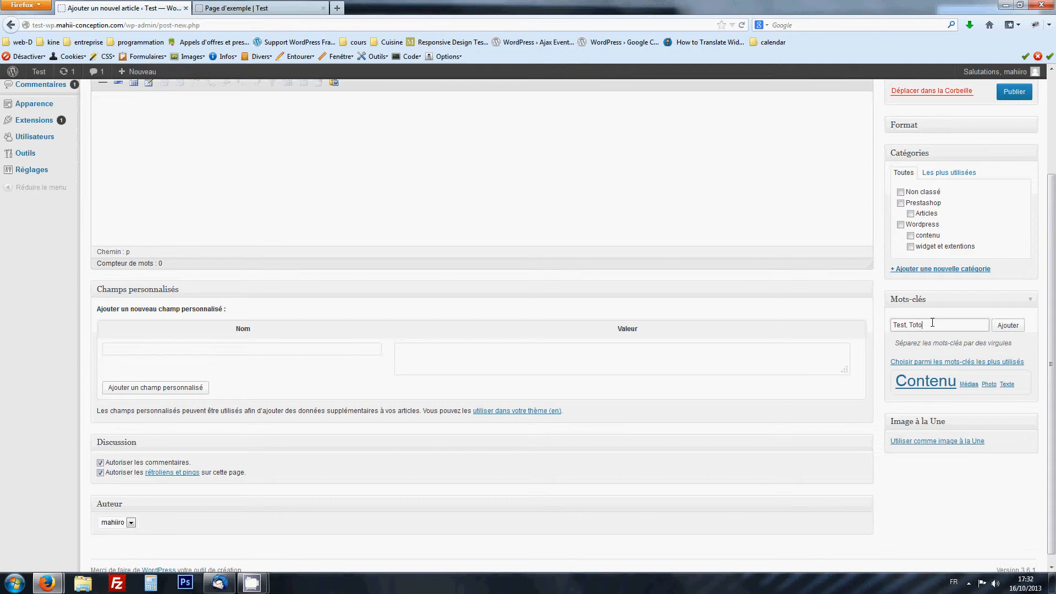
left_click(1007, 325)
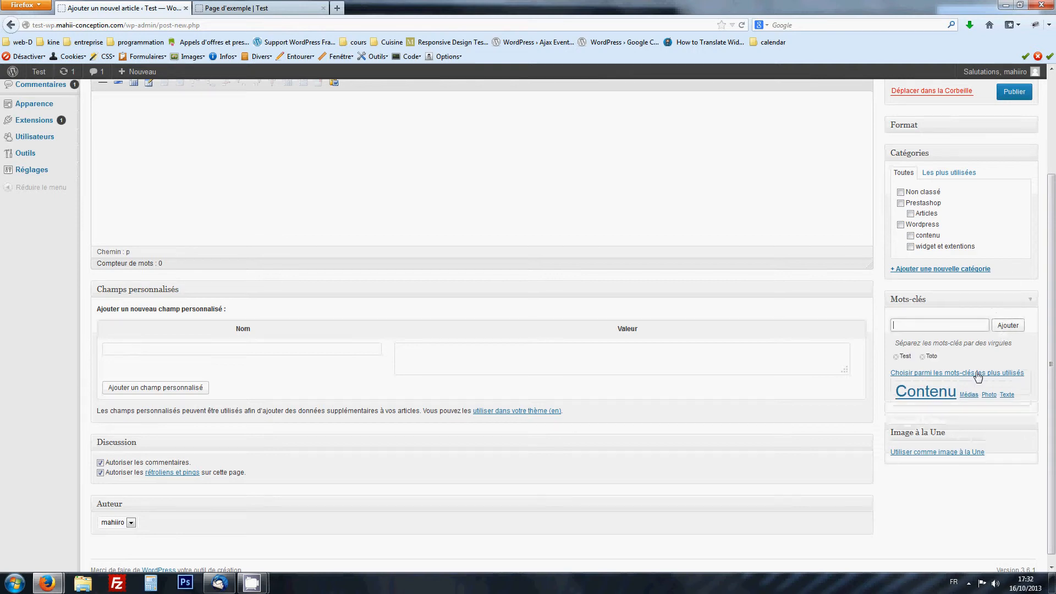
left_click(922, 357)
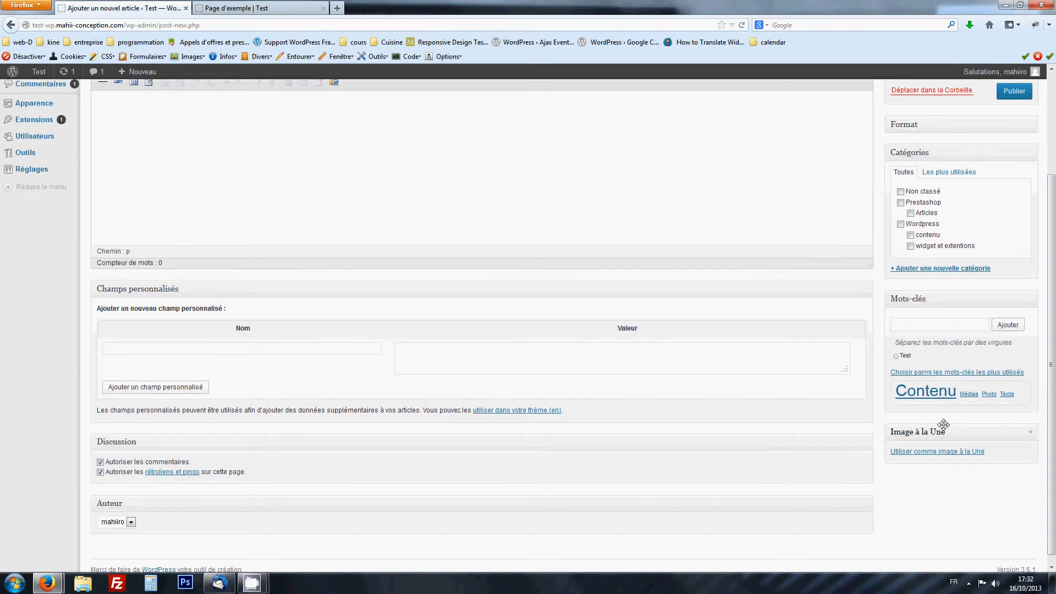
Examine the new article's discussion settings and its author choices.
scroll(960, 420, "down", 1)
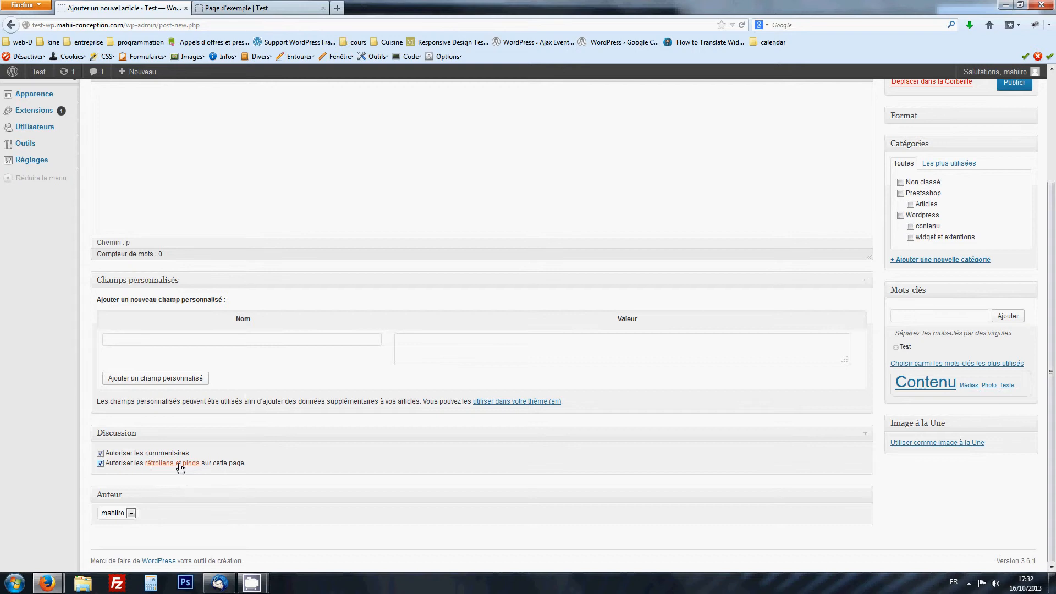
left_click(132, 513)
left_click(132, 513)
scroll(494, 519, "up", 5)
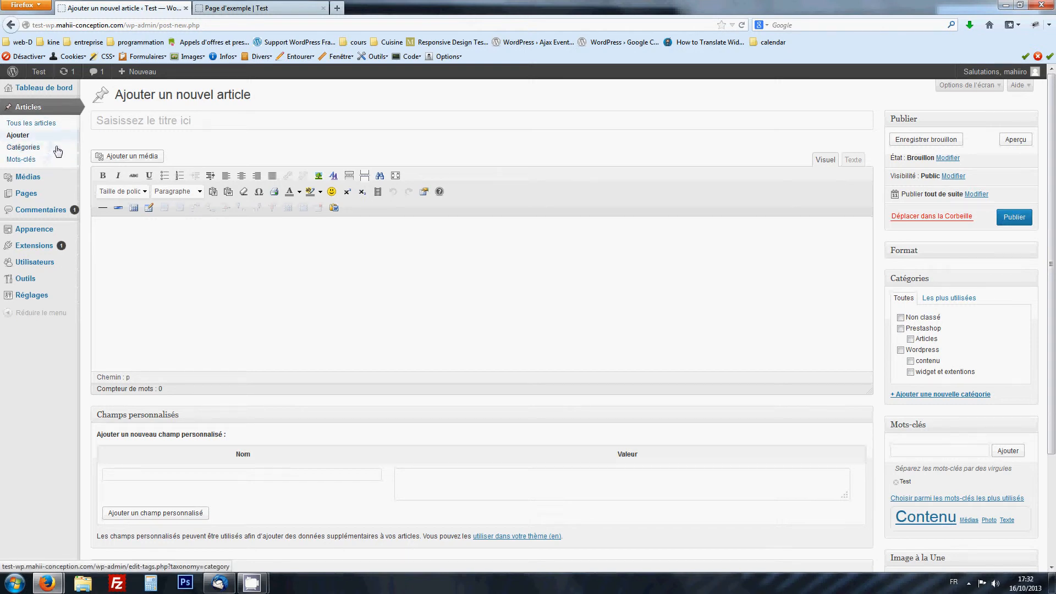
Open the article categories and compare their hierarchy with the WordPress and Prestashop submenus on the public site.
left_click(36, 148)
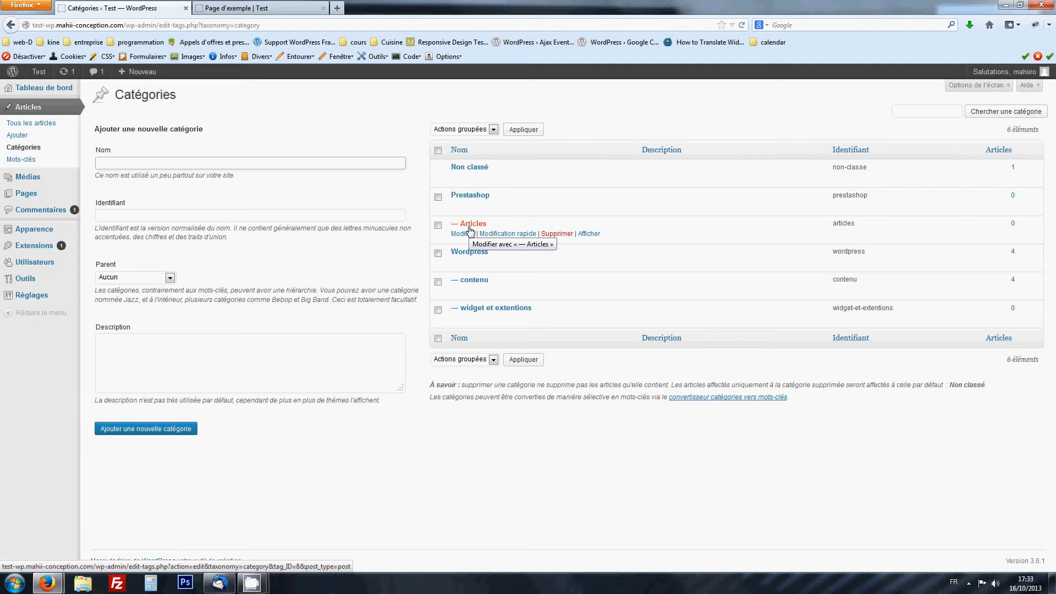
left_click(259, 8)
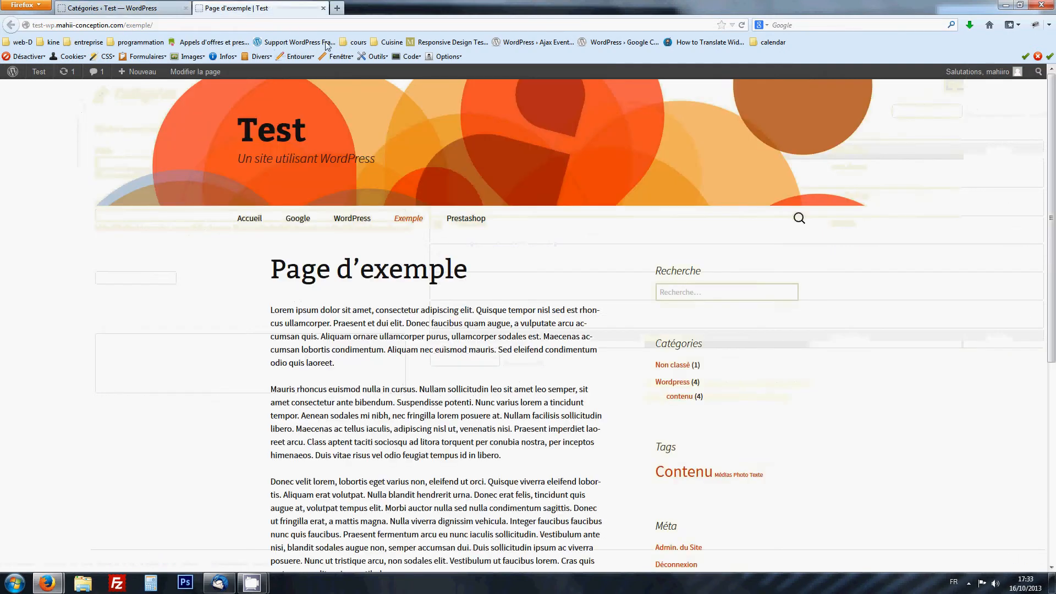
mouse_move(357, 219)
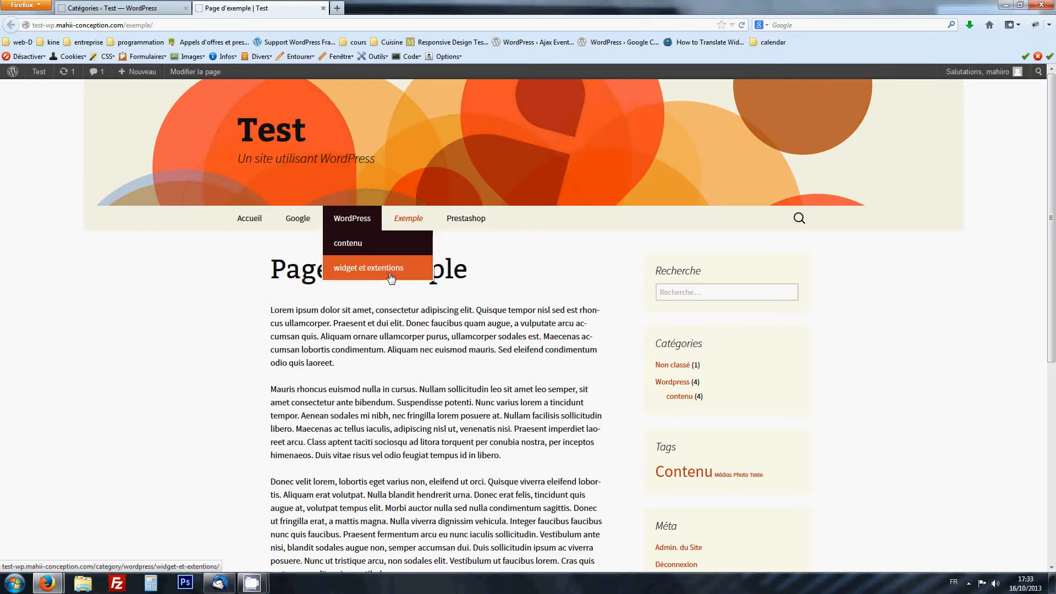
mouse_move(484, 220)
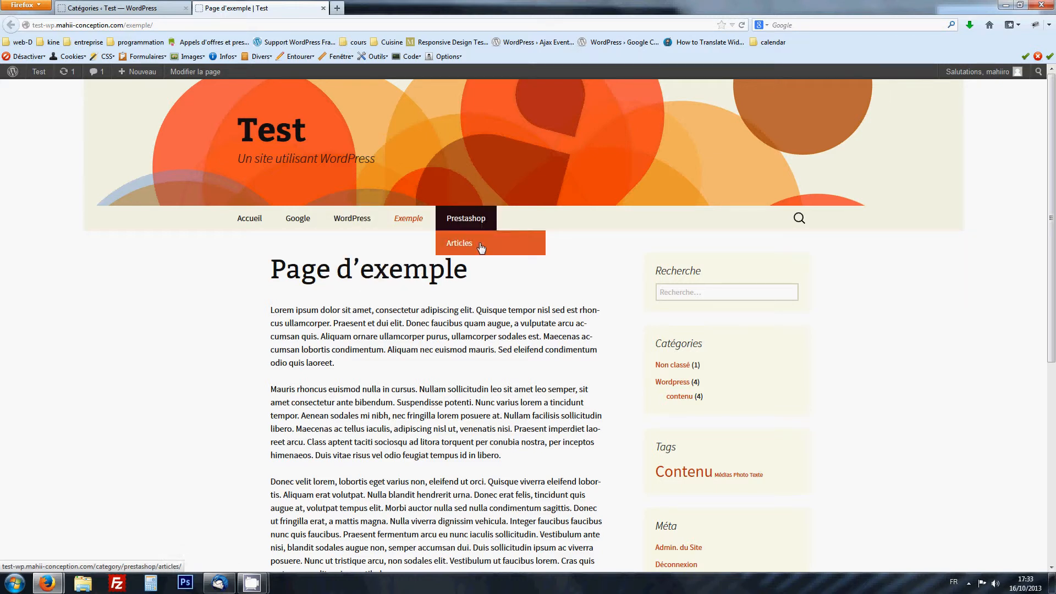
Add an article category named "Gestion des commandes" with Prestashop as its parent, leaving the identifier and description empty.
left_click(122, 9)
left_click(141, 162)
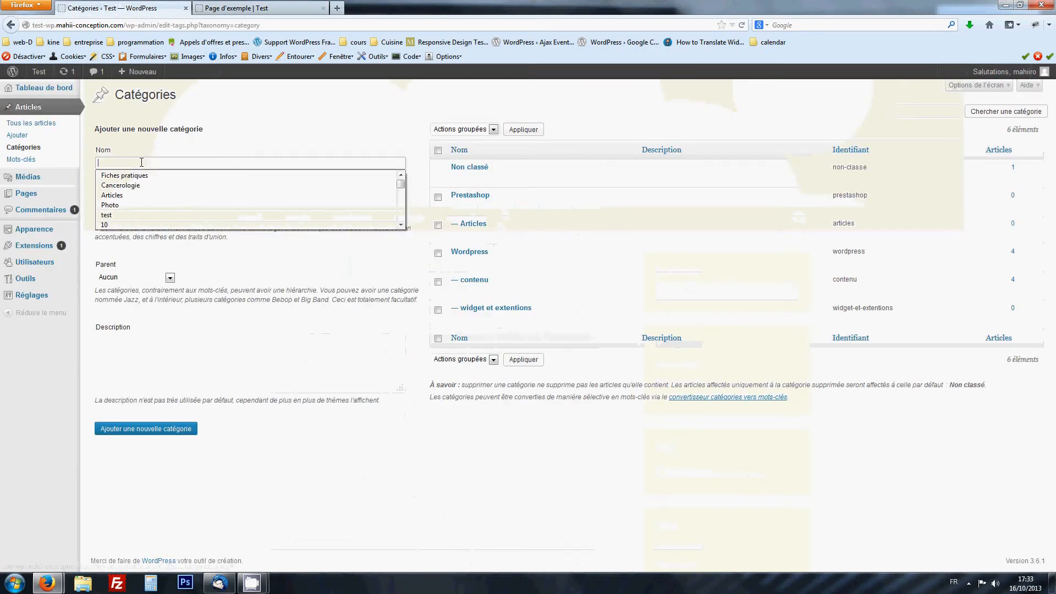
left_click(123, 166)
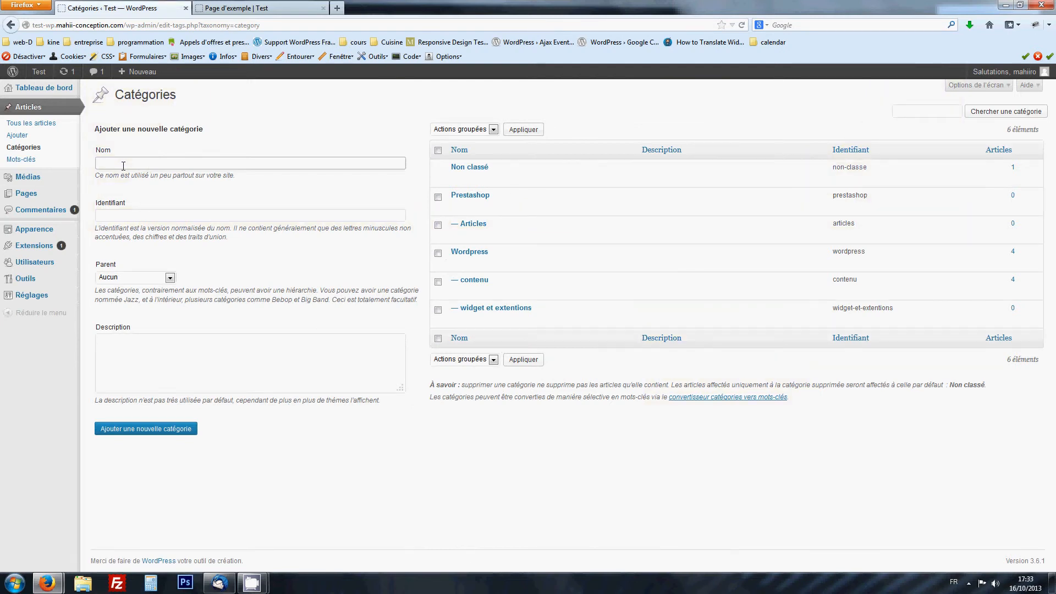
type("Gestion des commandes")
left_click(144, 216)
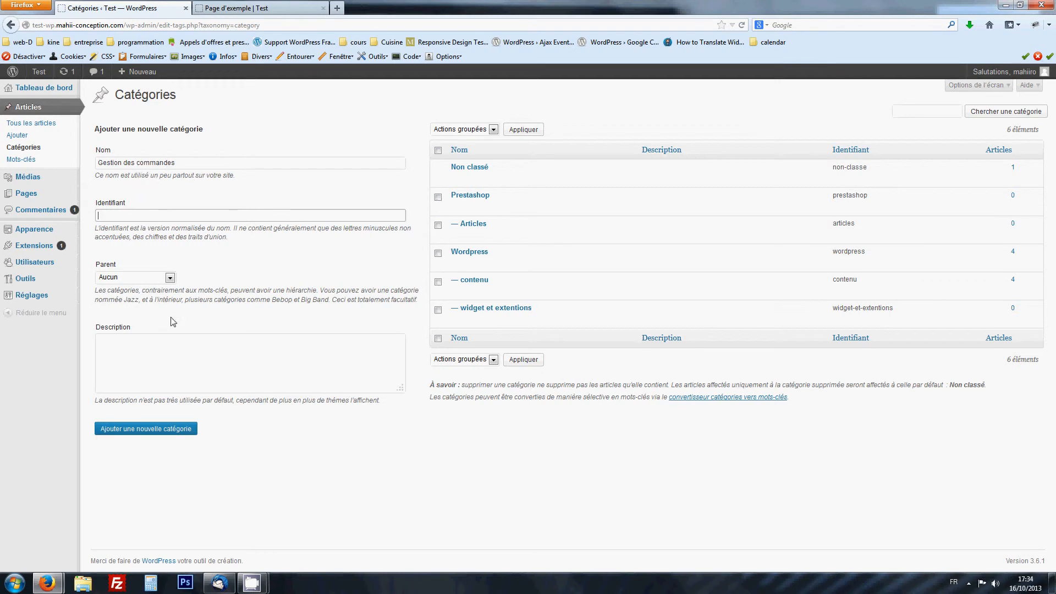
left_click(132, 281)
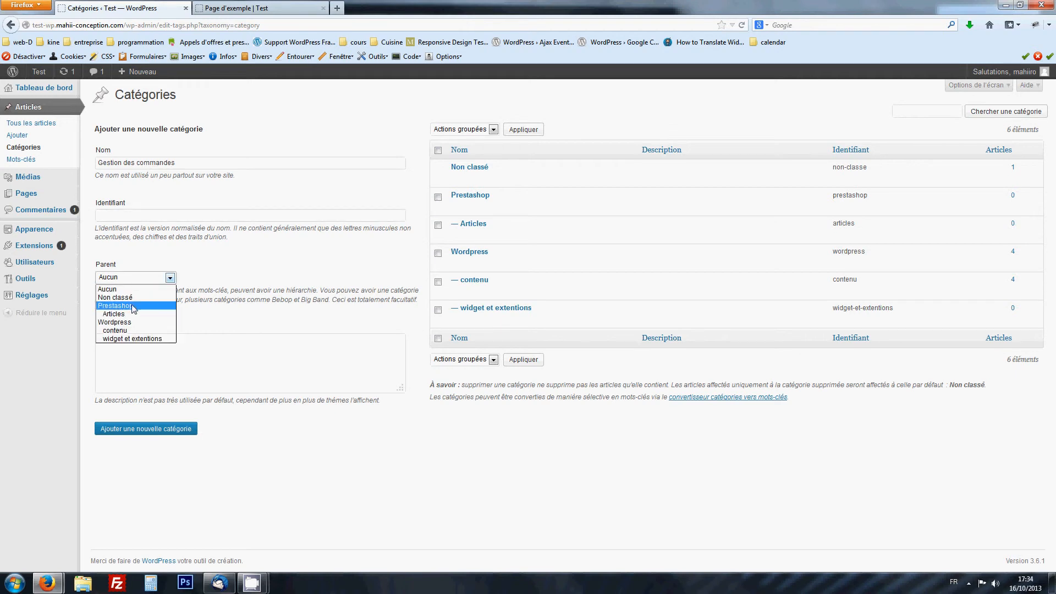
left_click(134, 305)
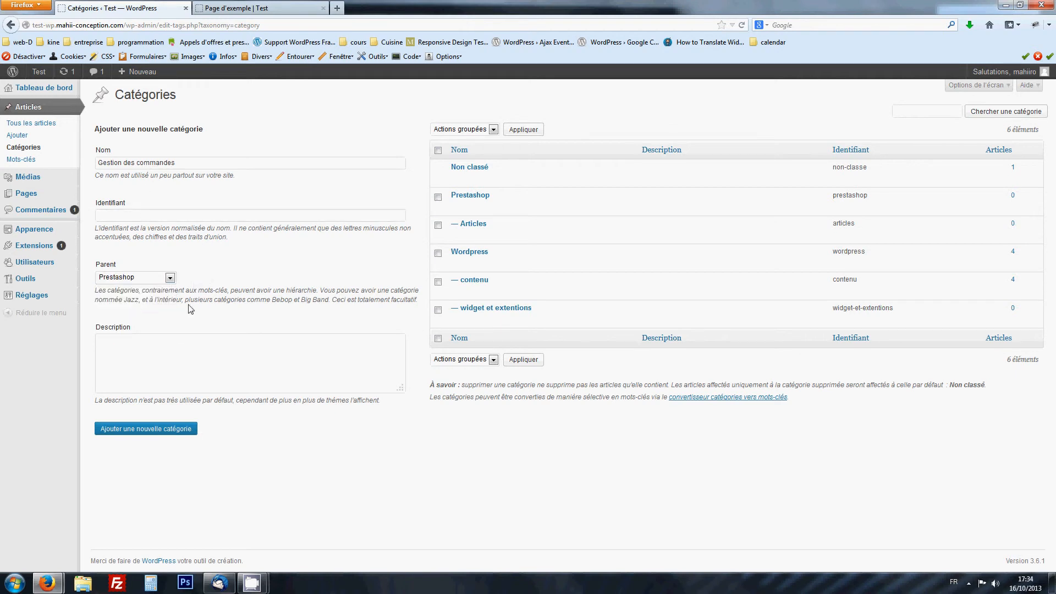
left_click(161, 345)
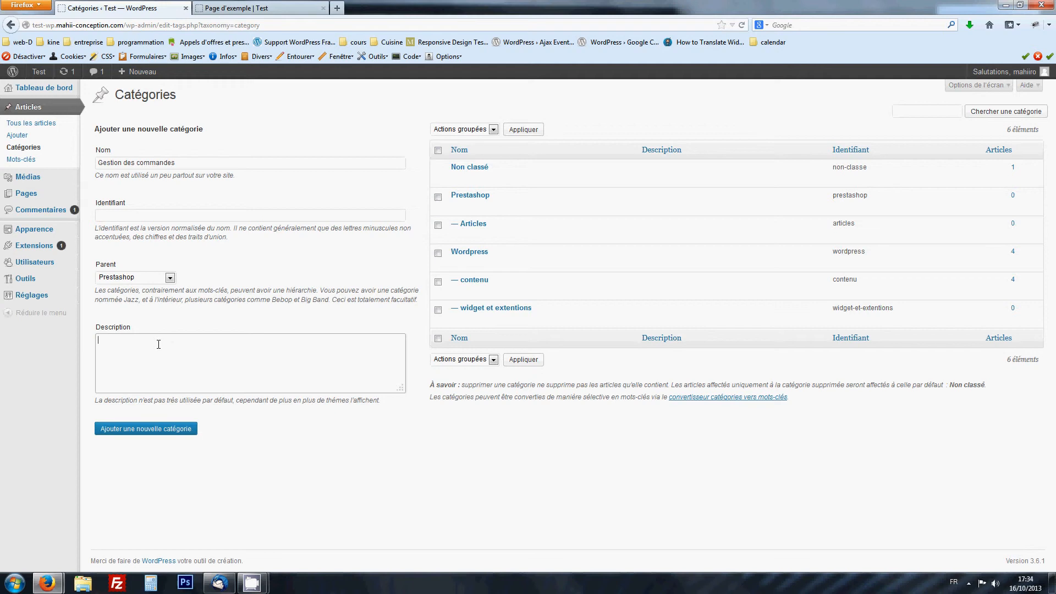
left_click_drag(94, 400, 380, 405)
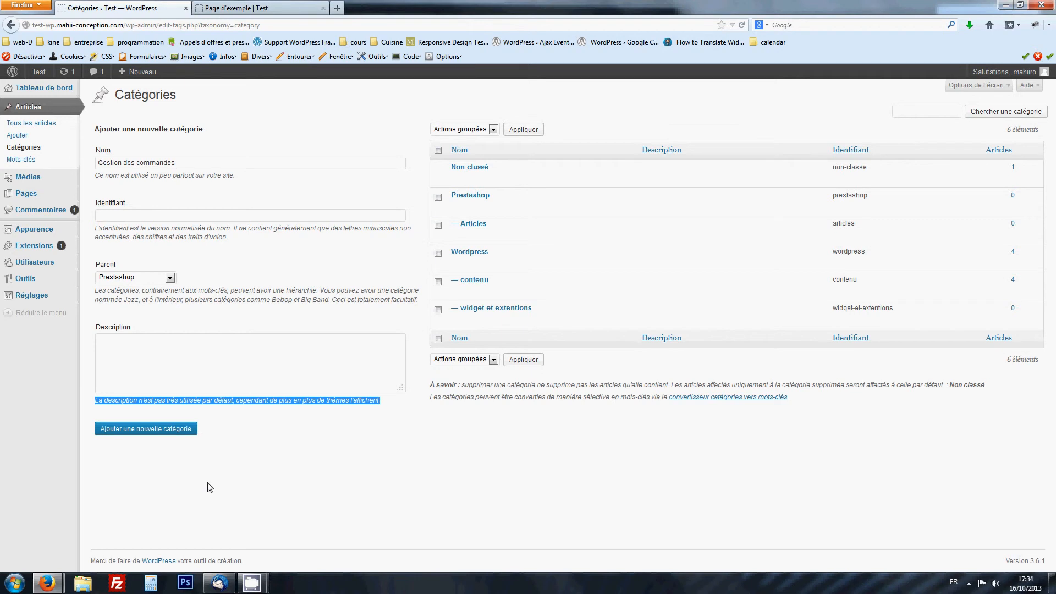
left_click(393, 405)
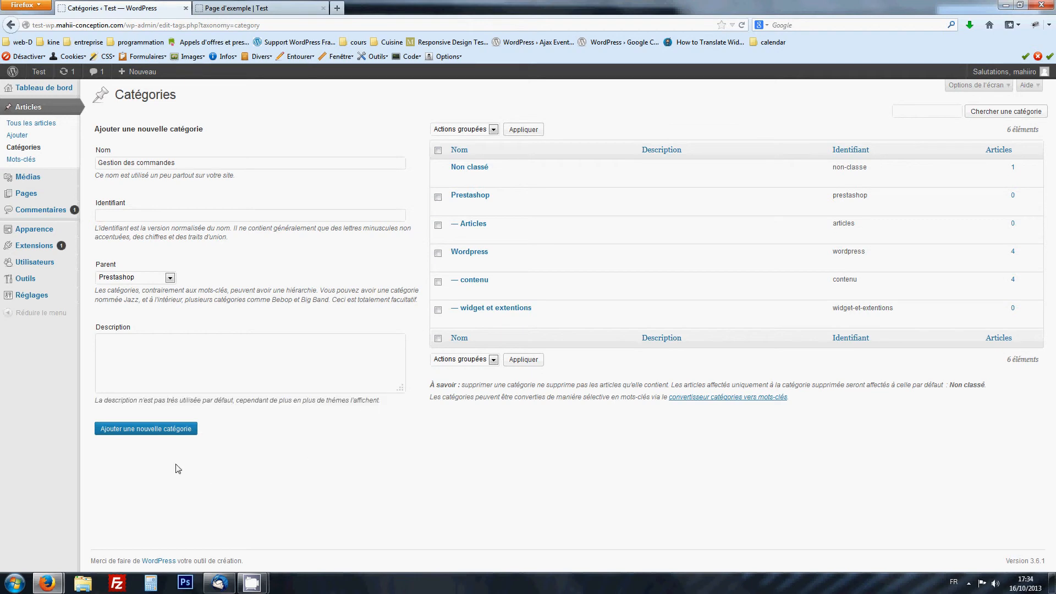
left_click(153, 434)
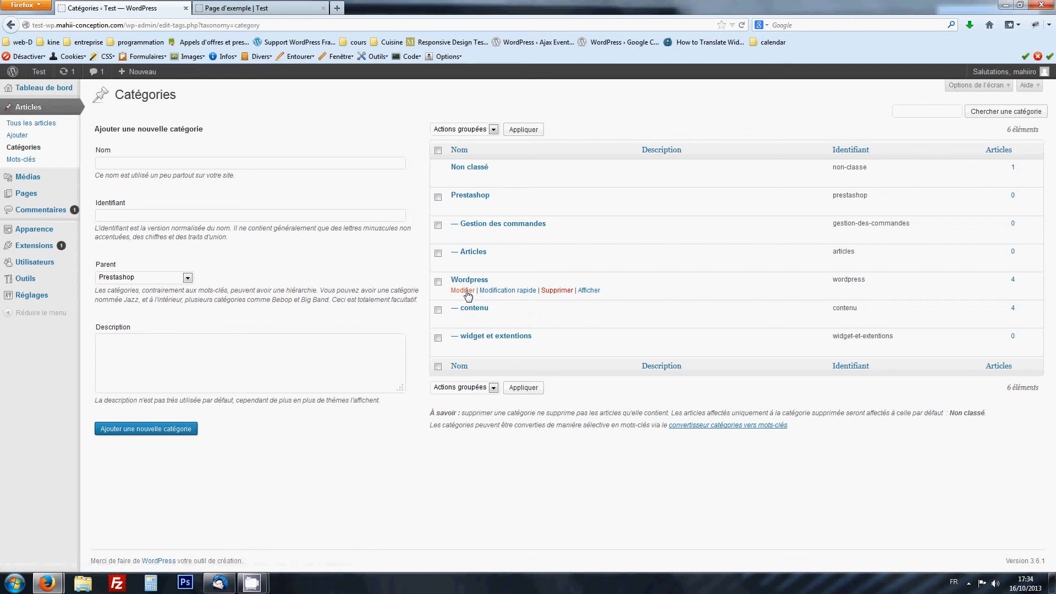
Update the Wordpress category from its full edit form without changes, and inspect its quick edit fields before cancelling.
left_click(467, 290)
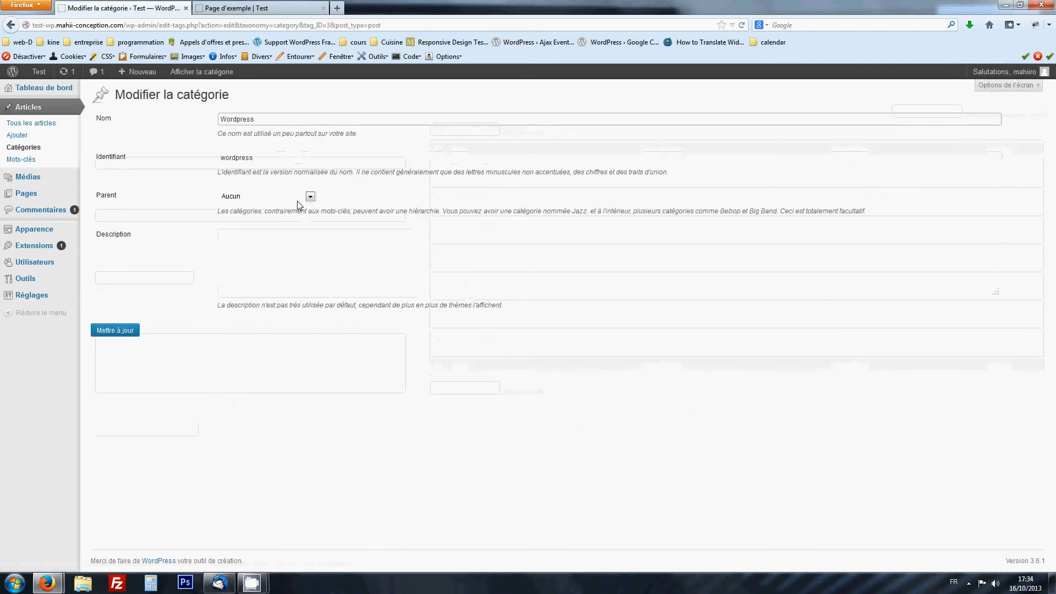
left_click(121, 331)
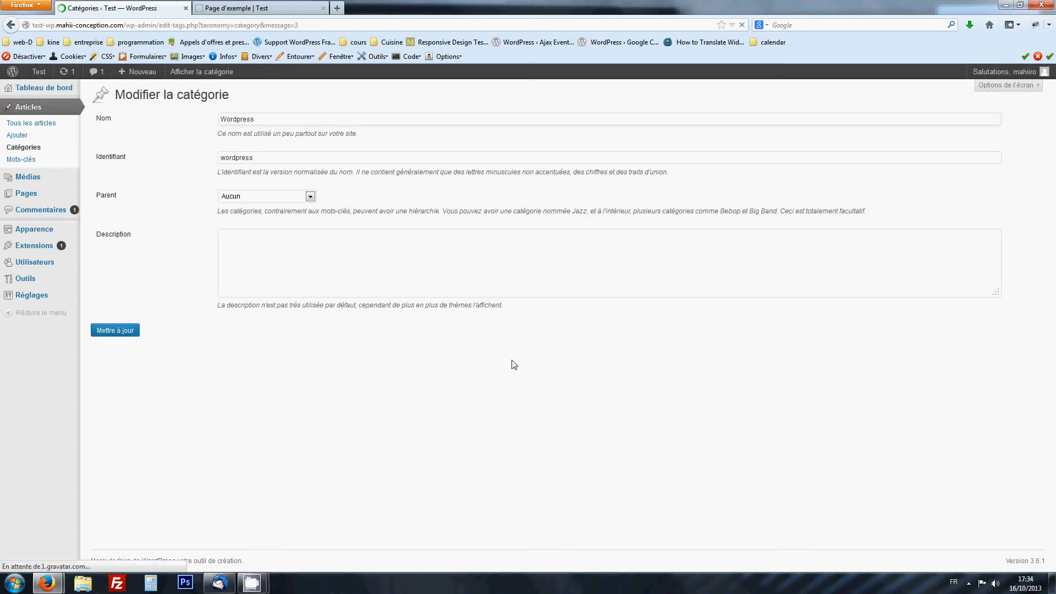
left_click(507, 321)
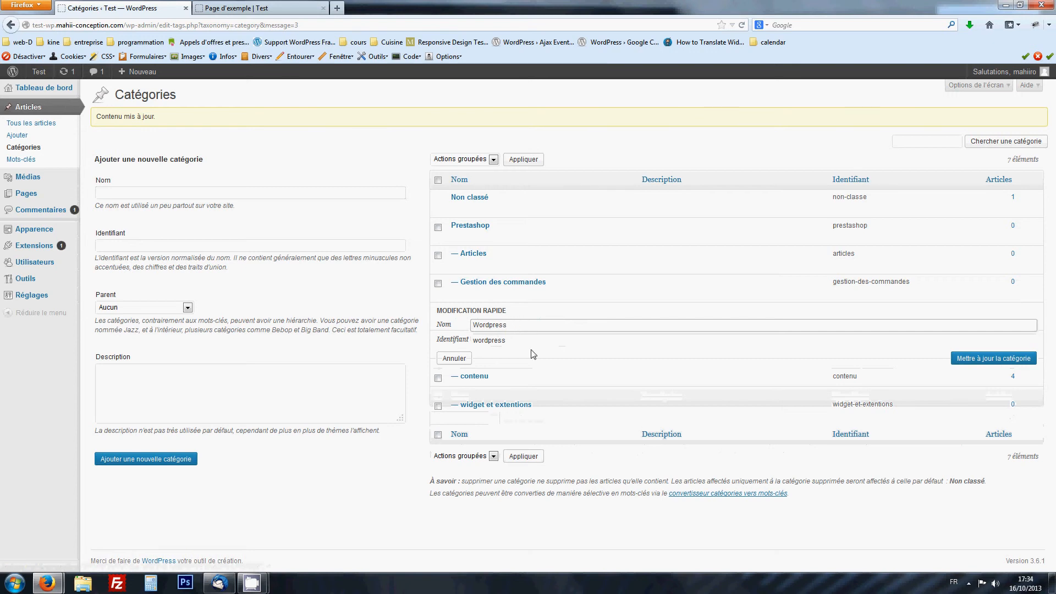
left_click(456, 359)
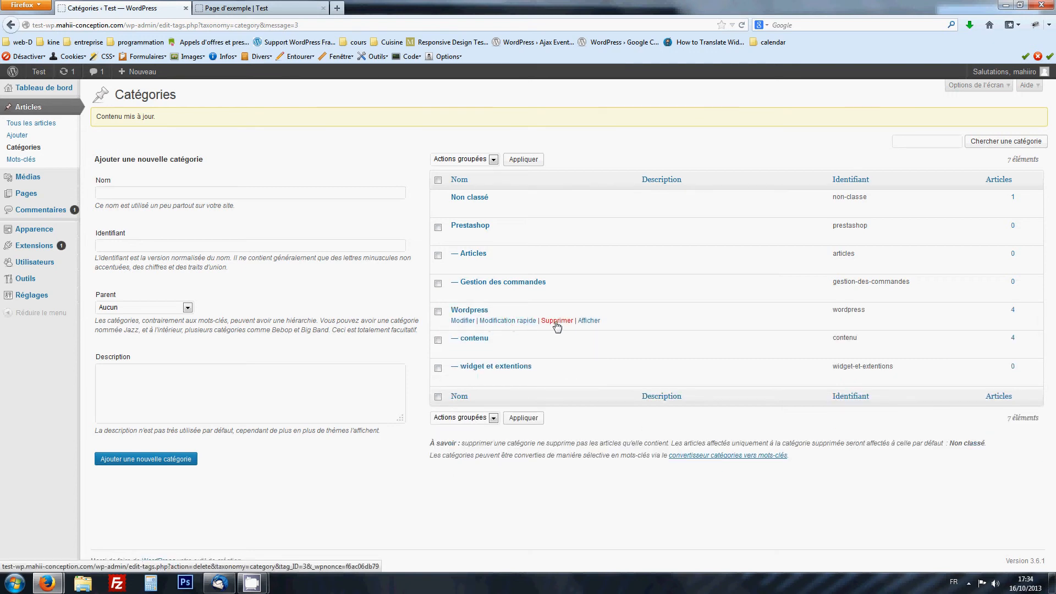
Read the note about deleting categories and compare the actions offered for Prestashop, Gestion des commandes and Non classé.
left_click_drag(426, 442, 990, 451)
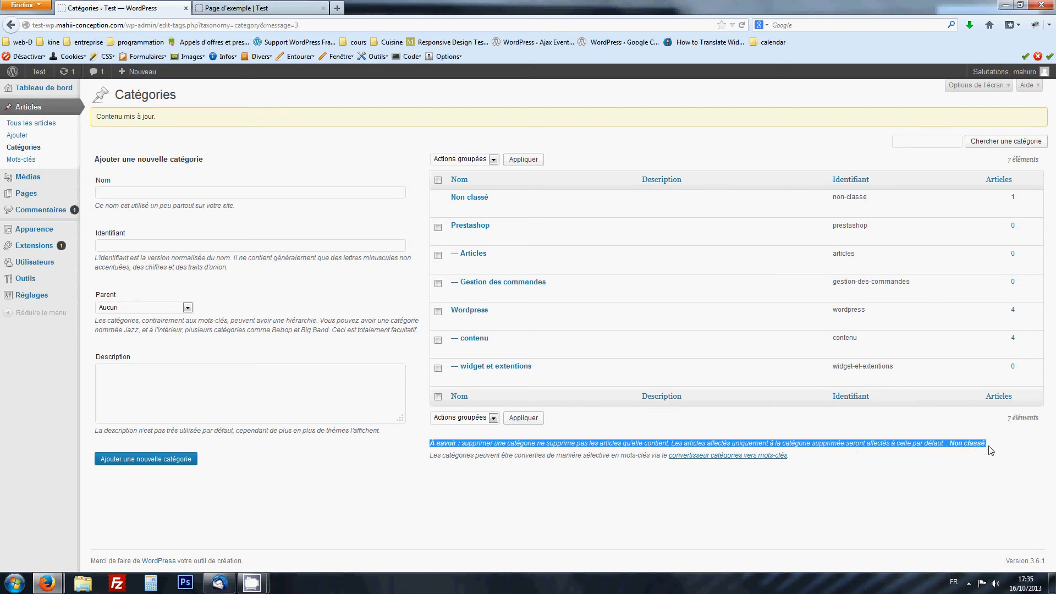
left_click(920, 472)
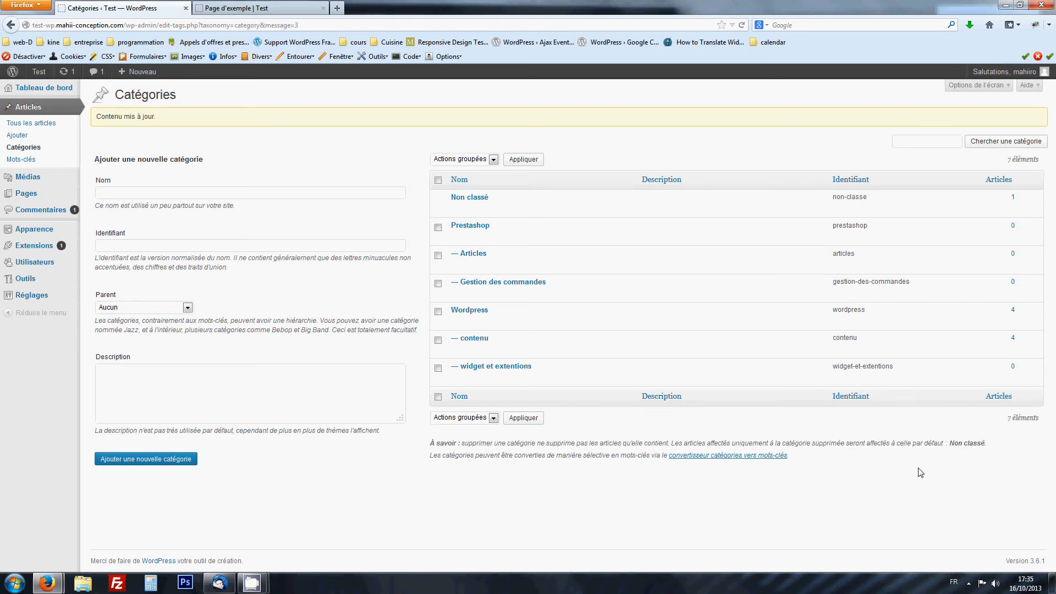
mouse_move(505, 229)
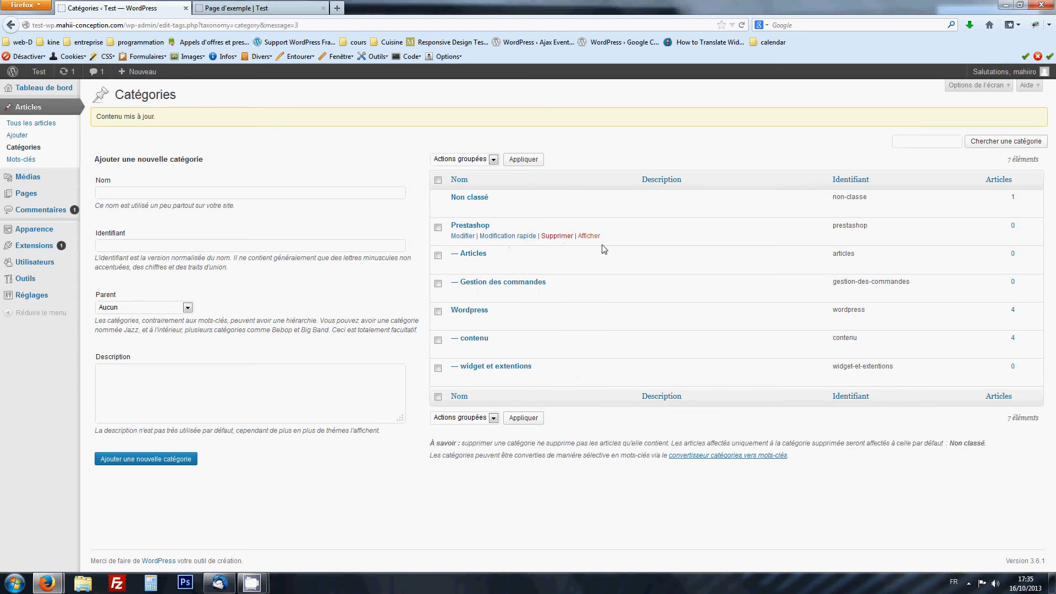
mouse_move(513, 280)
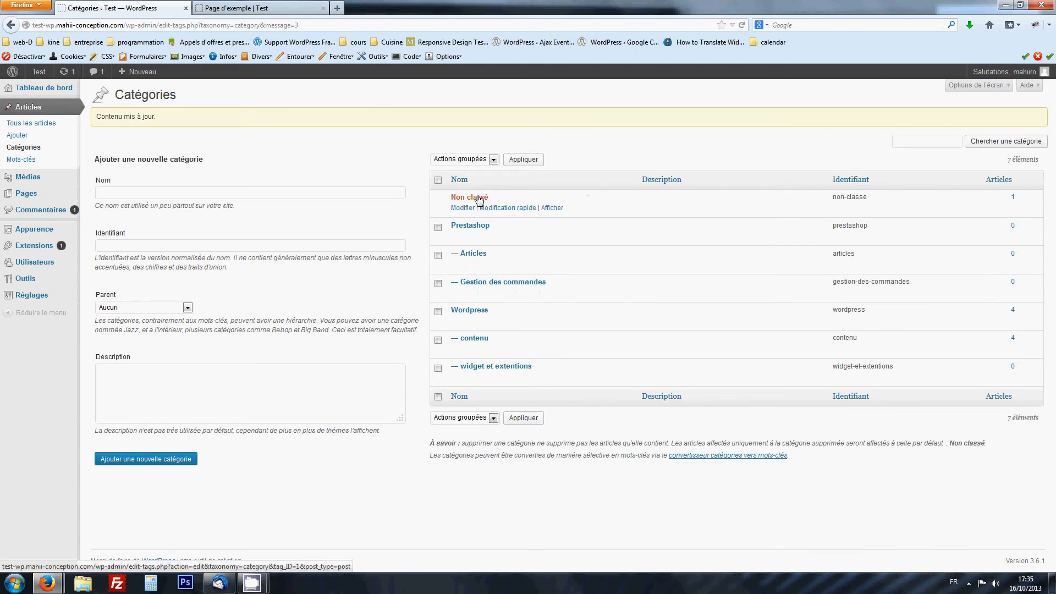
mouse_move(569, 353)
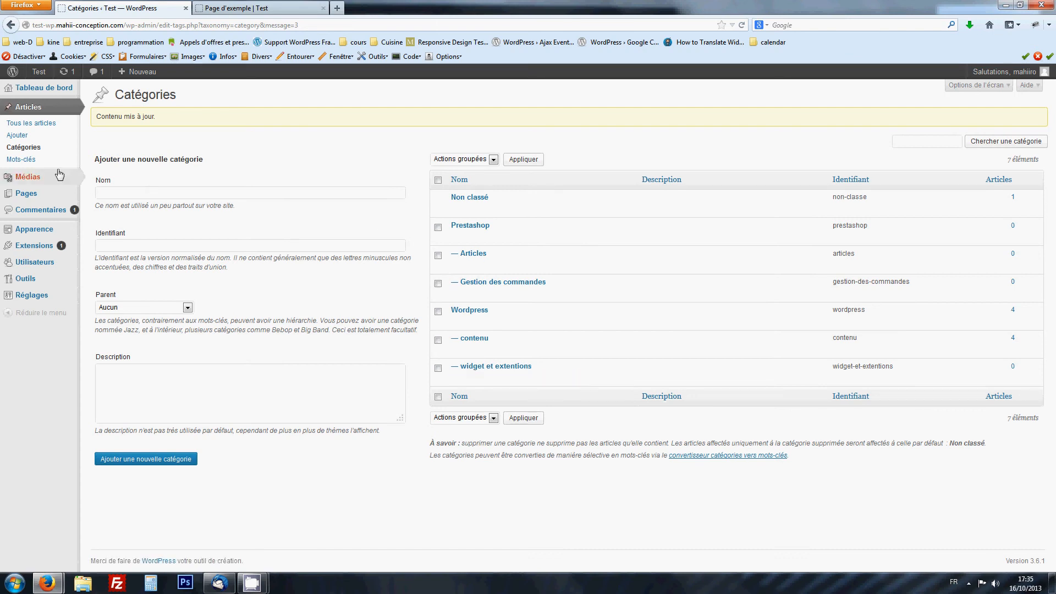
Add a new article keyword named Test, leaving its identifier and description empty.
left_click(33, 160)
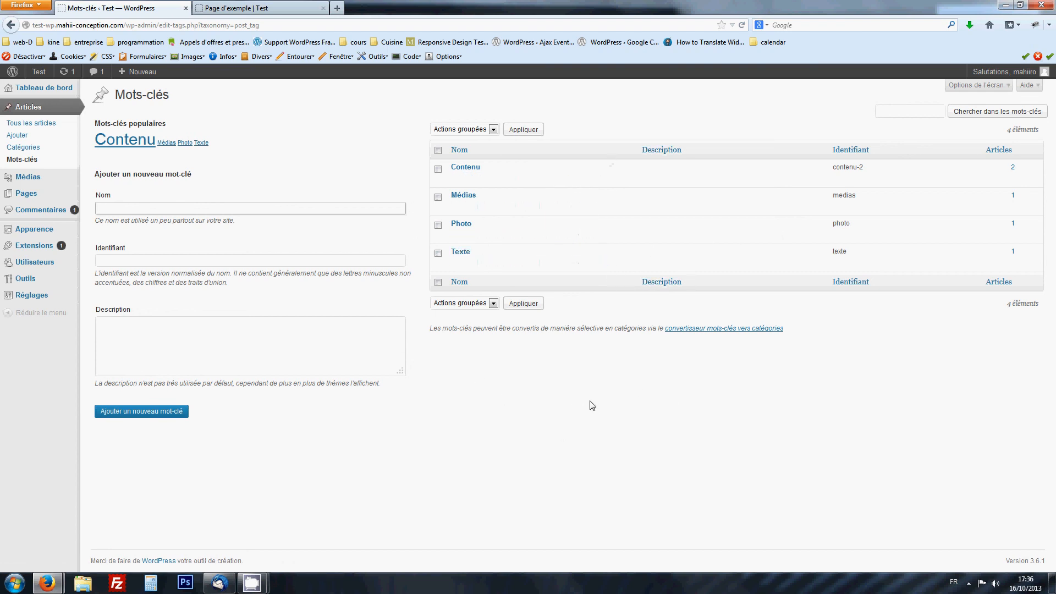
left_click(161, 209)
left_click(161, 210)
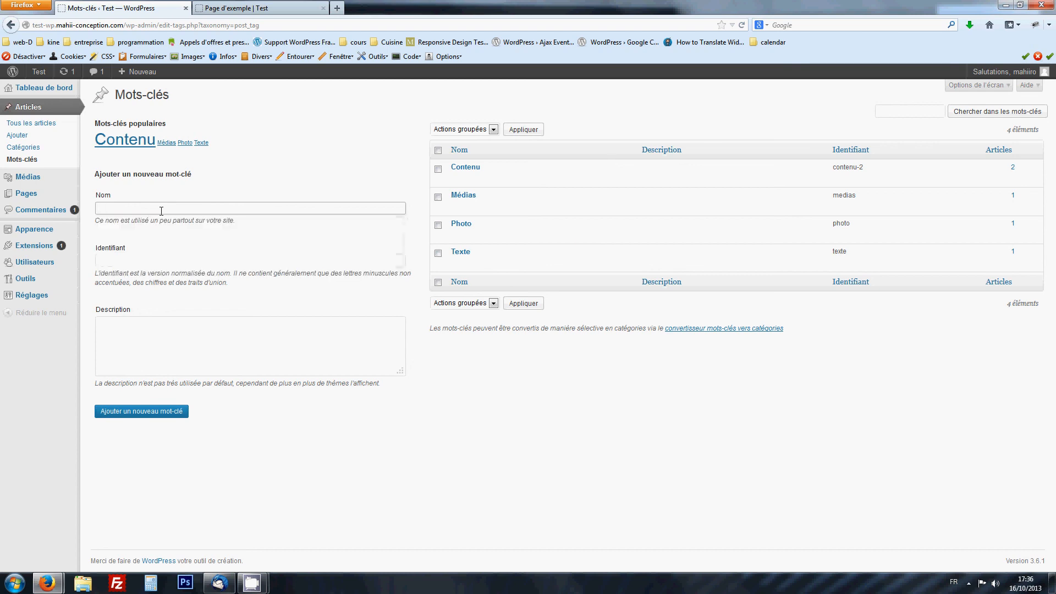
type("Test")
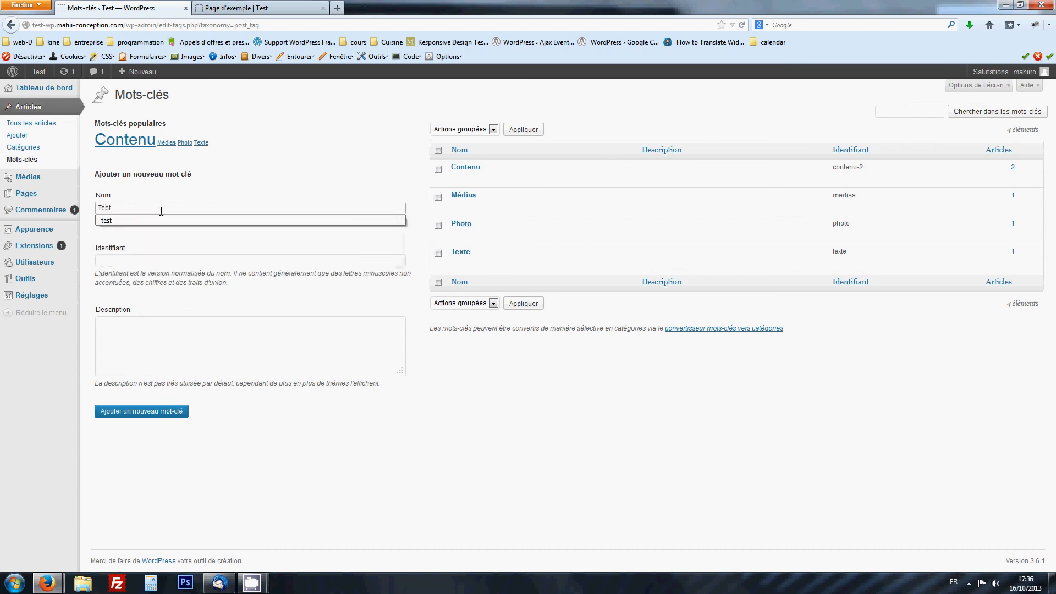
left_click(152, 263)
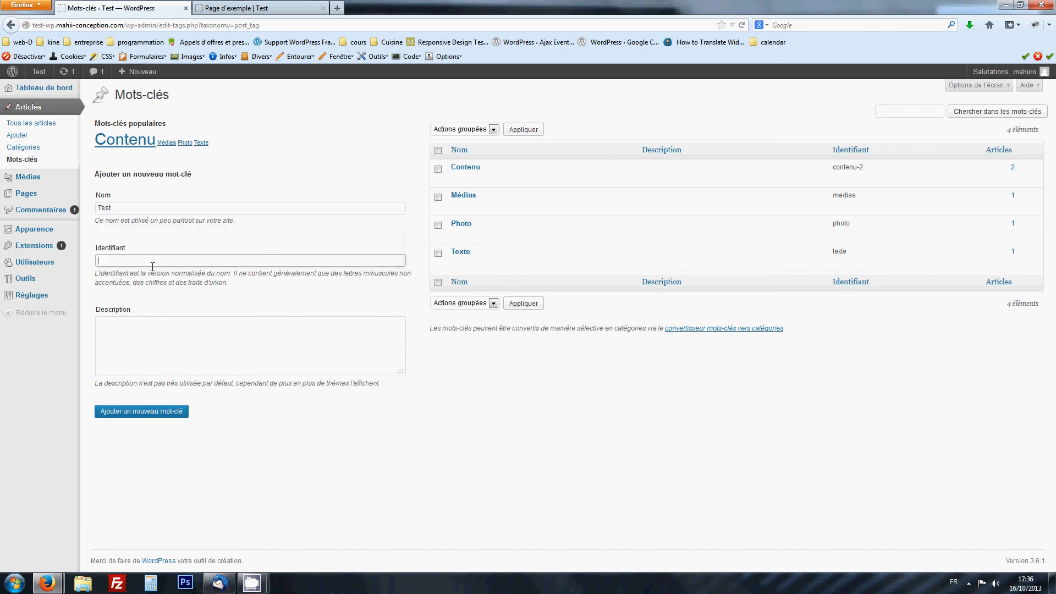
left_click(113, 331)
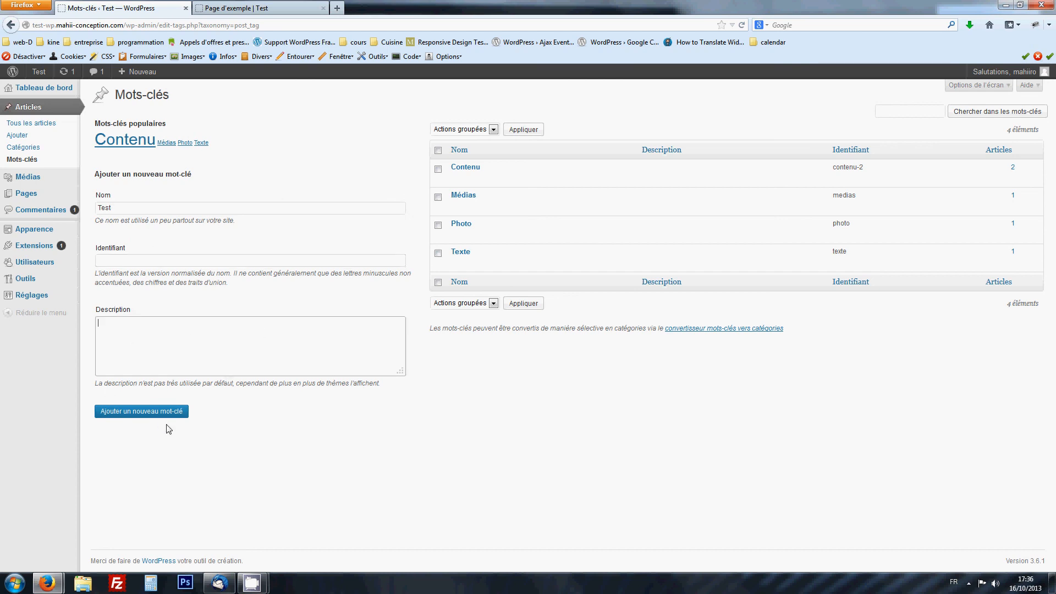
left_click(140, 414)
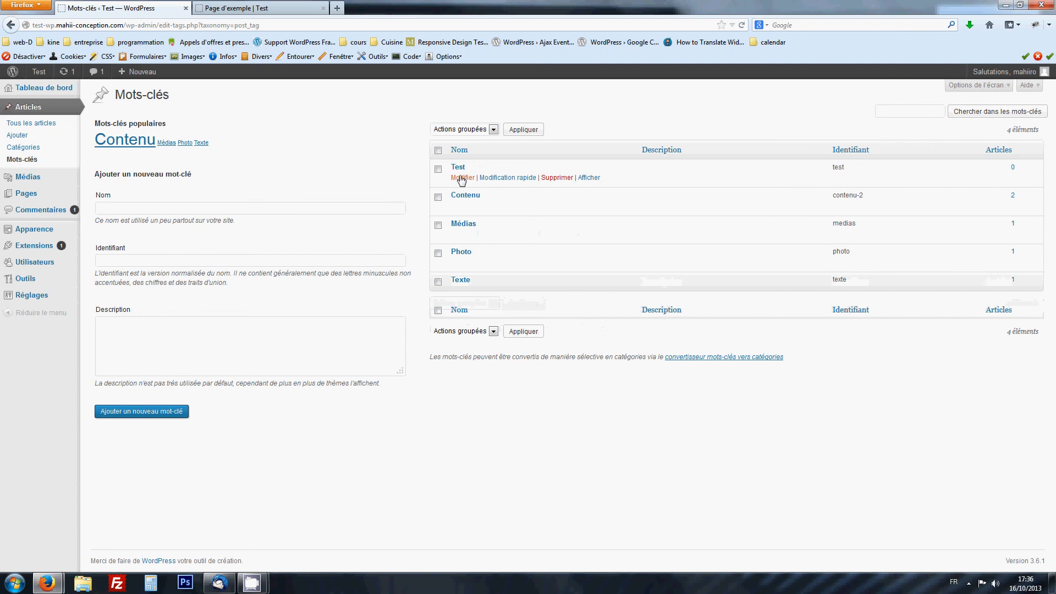